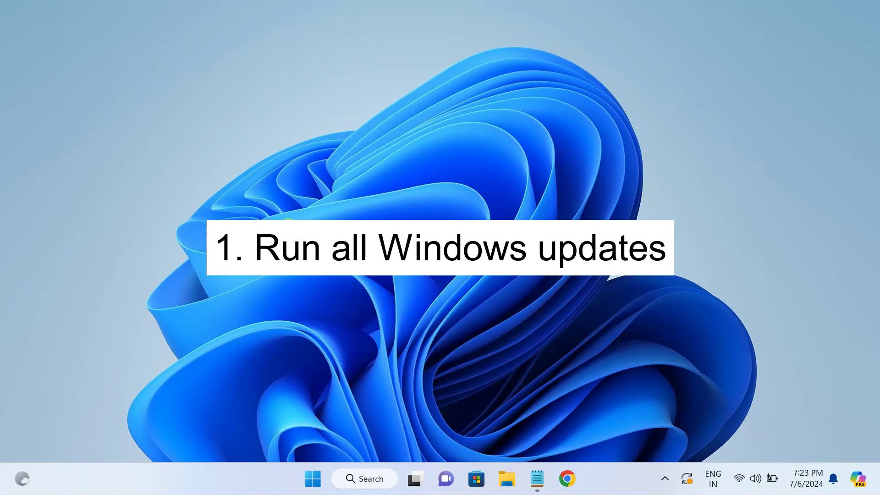
- Search Windows for "check for updates" and open the Windows Update settings
click(361, 476)
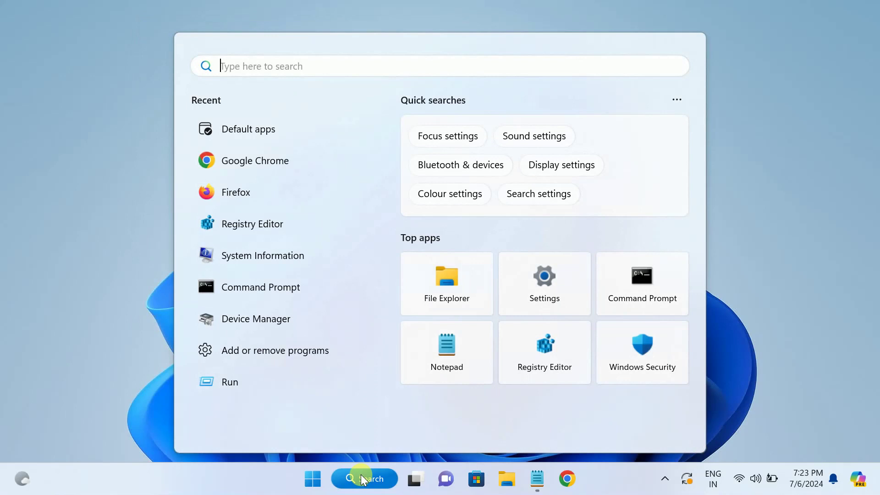
text(update)
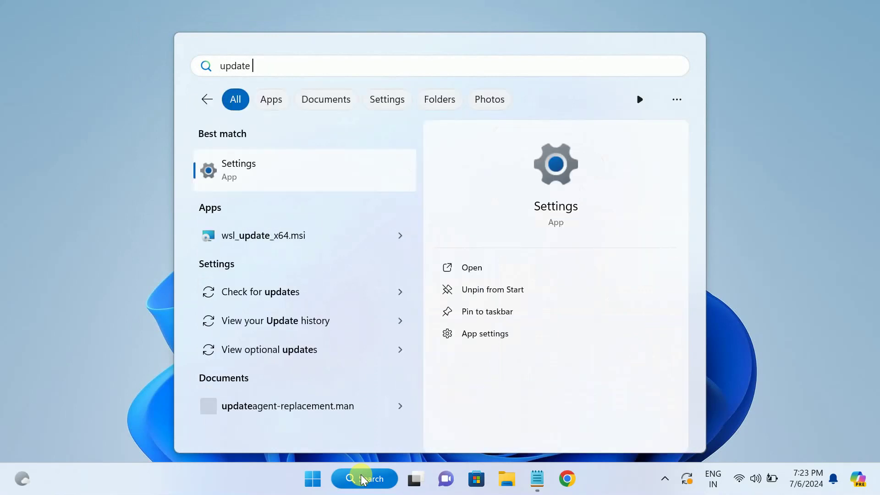
key(BackSpace)
key(BackSpace)
key(BackSpace)
key(BackSpace)
key(BackSpace)
key(BackSpace)
key(BackSpace)
text(check)
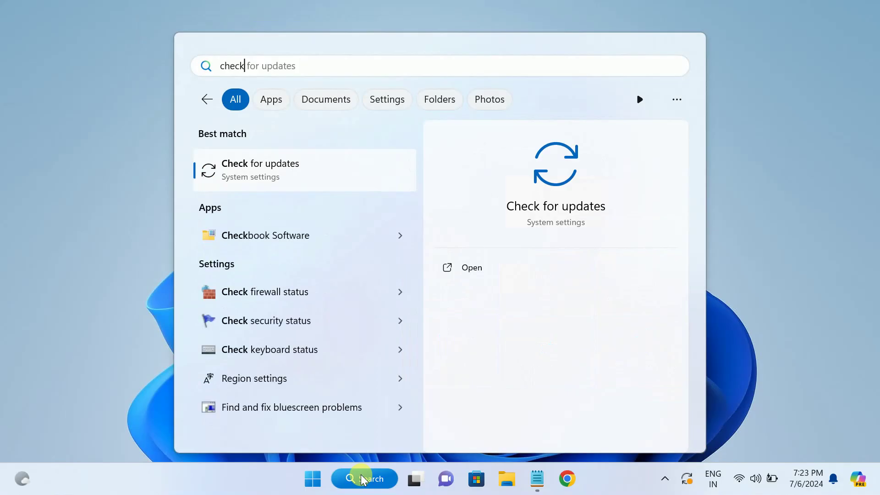
click(290, 171)
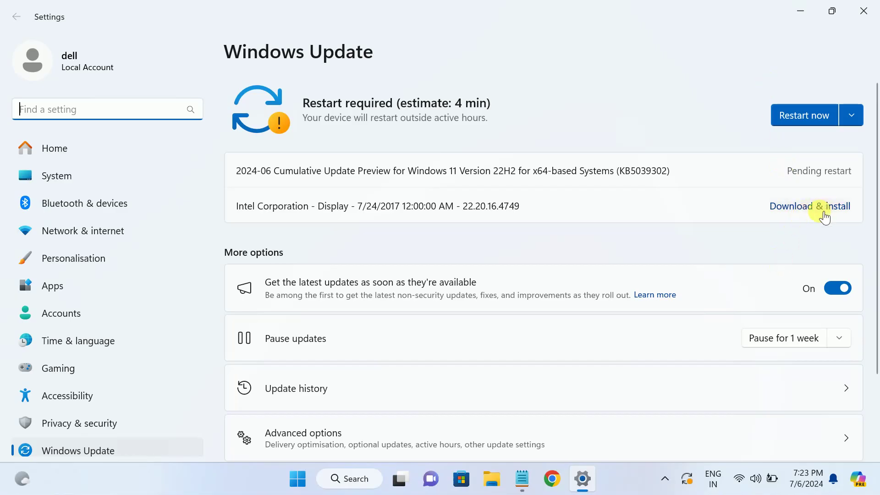
- Start the download and installation of the pending Intel Corporation Display update, and close Settings
click(802, 215)
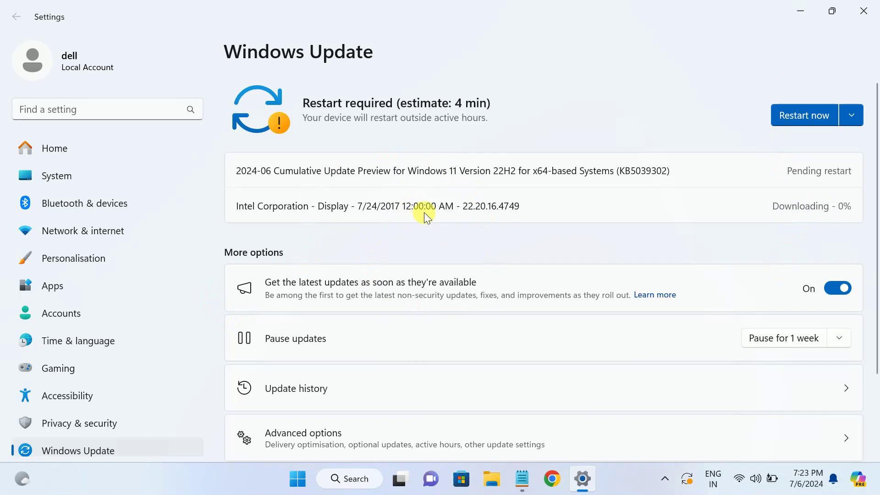
click(864, 11)
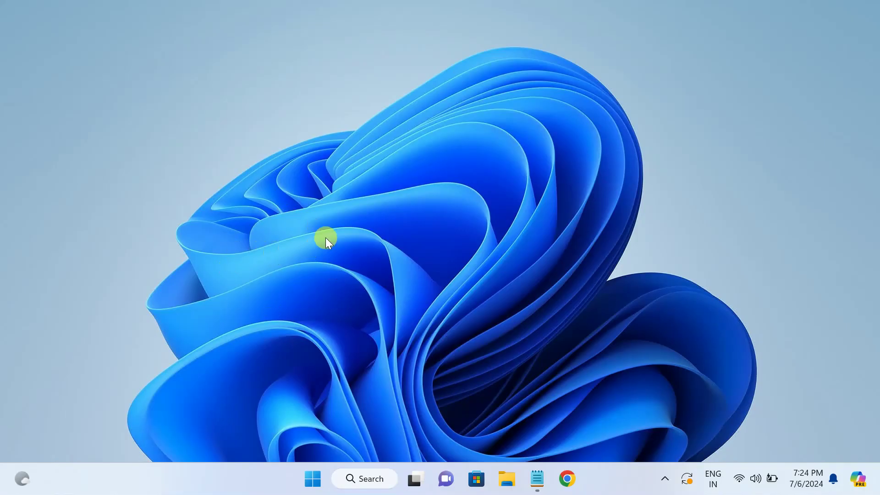
- Open Task Manager in a maximized window and show the list of startup apps
right_click(604, 478)
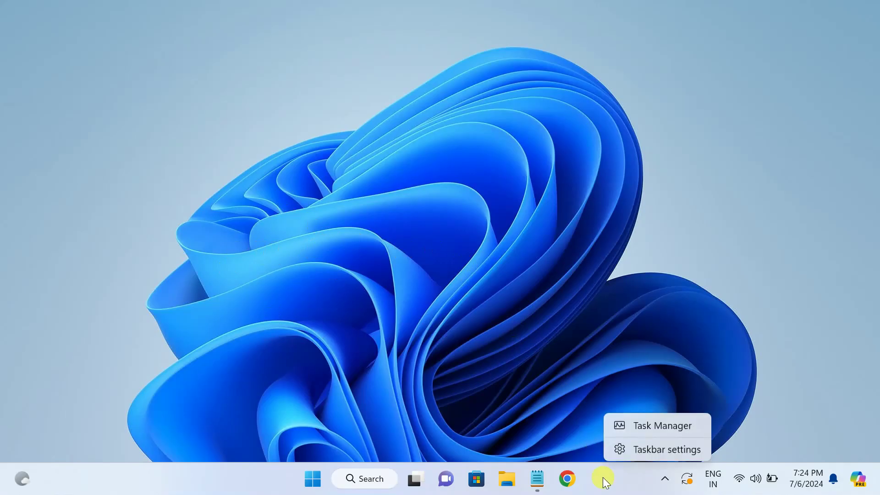
click(668, 426)
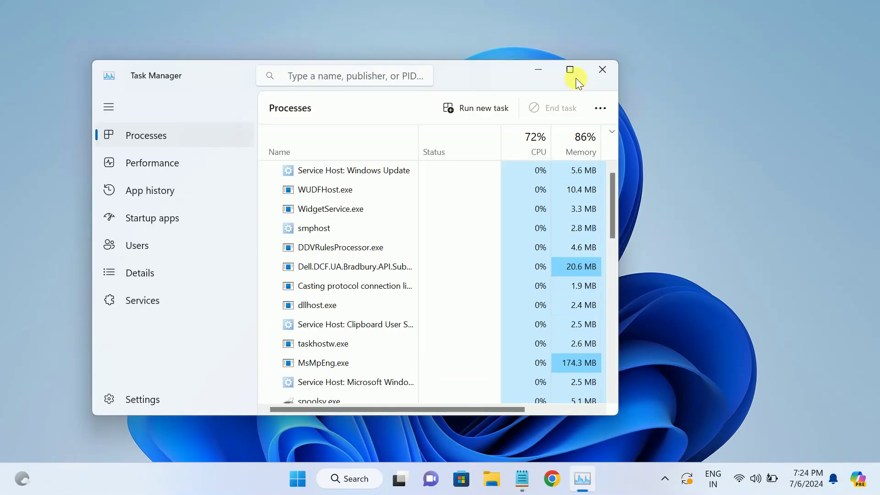
click(570, 70)
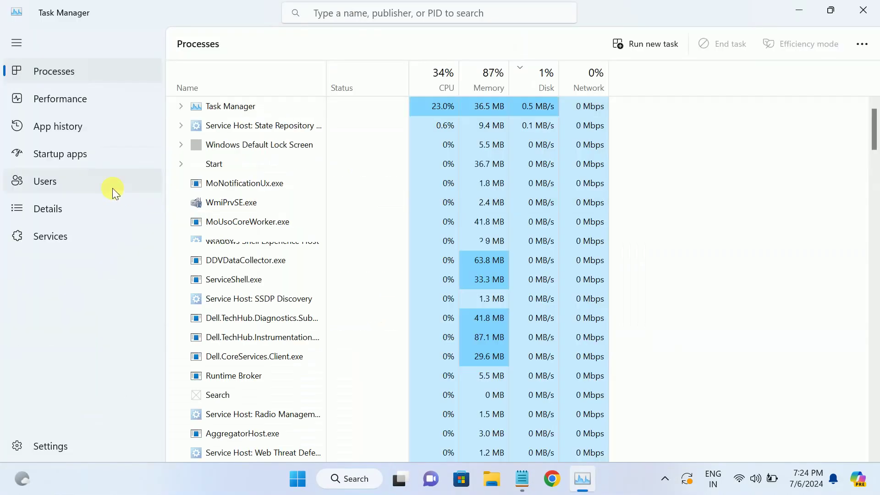
click(85, 156)
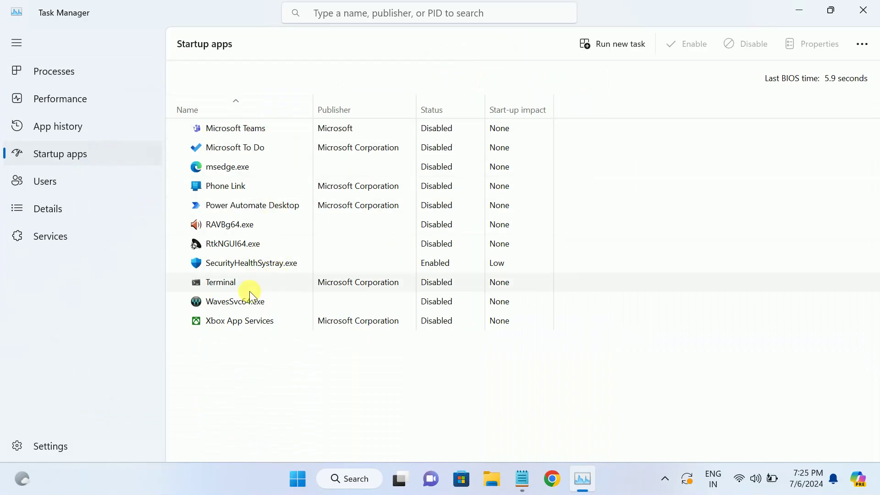
- Enable the Terminal startup app and disable it again
click(234, 268)
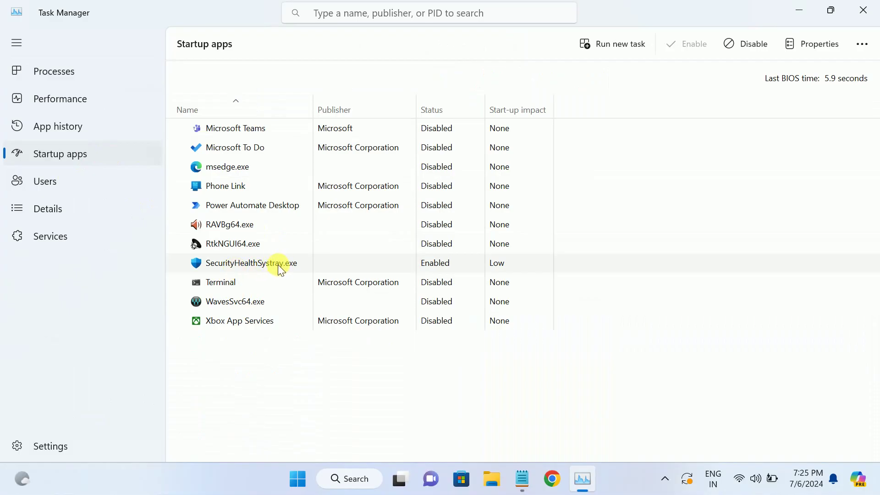
click(249, 288)
right_click(249, 291)
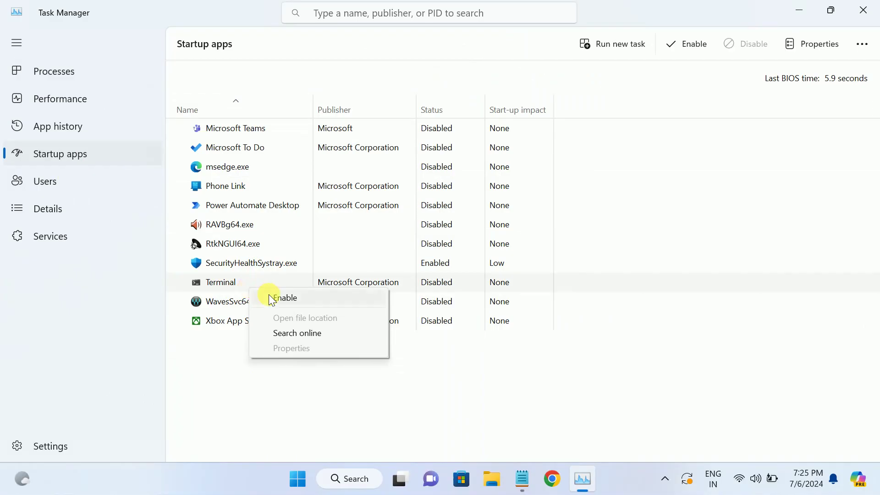
click(269, 297)
right_click(246, 283)
click(281, 295)
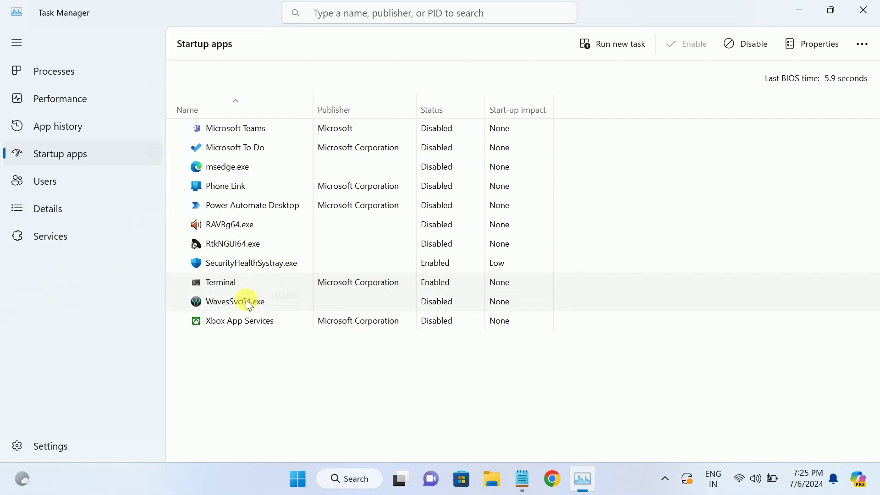
- Enable the WavesSvc64.exe startup app, disable it again, and close Task Manager
right_click(246, 300)
click(265, 312)
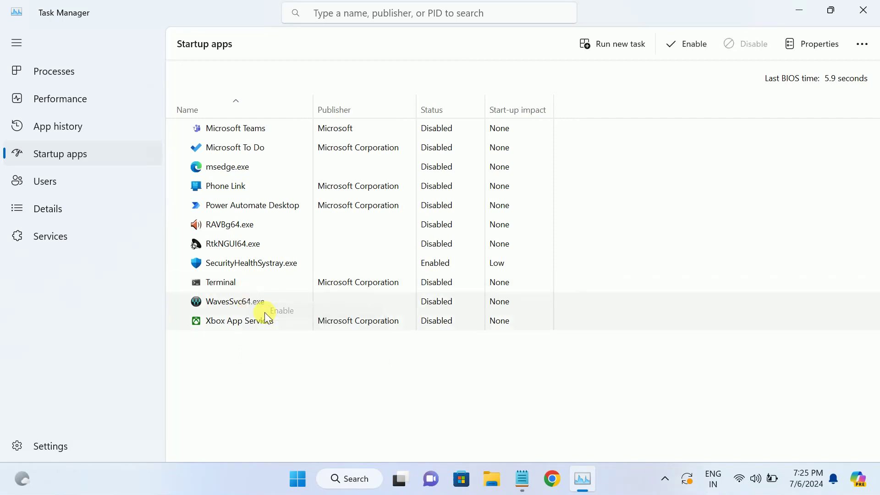
right_click(259, 302)
click(281, 310)
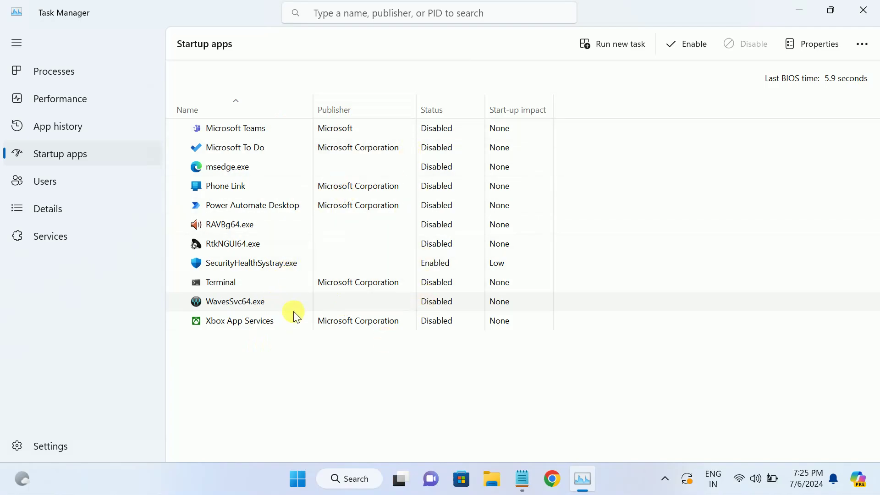
click(855, 11)
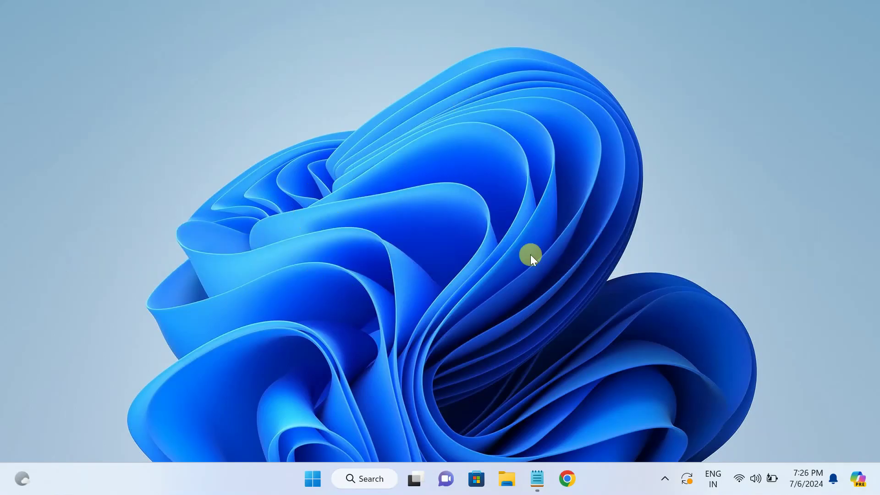
- Open the desktop's Personalisation settings and apply the Windows (light) theme
right_click(520, 104)
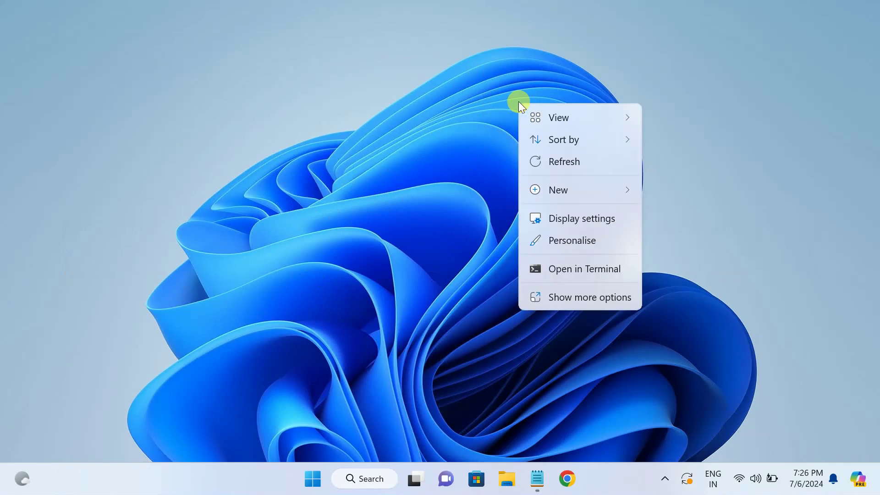
click(579, 240)
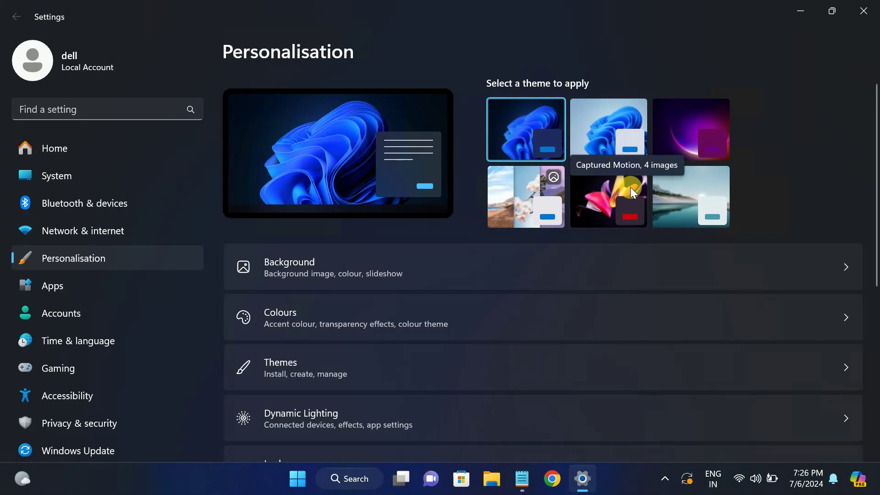
click(614, 130)
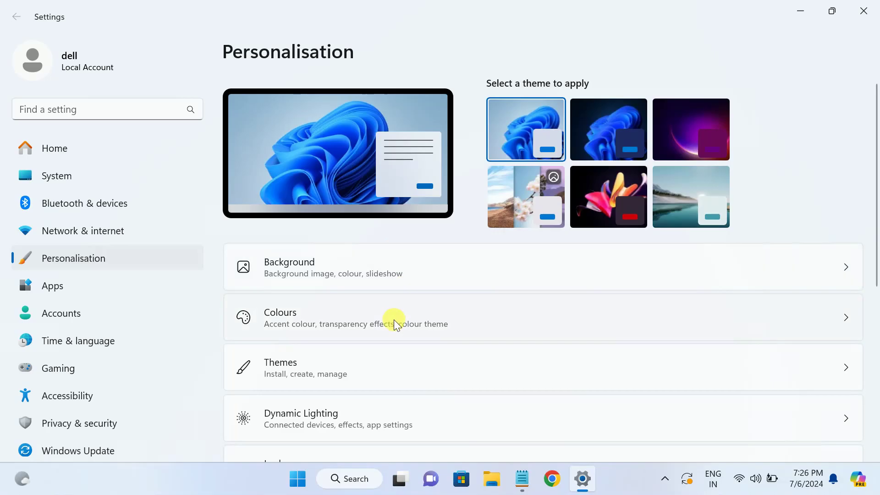
- Examine the mode, transparency and accent colour options on the Colours page, and return to Personalisation
click(235, 323)
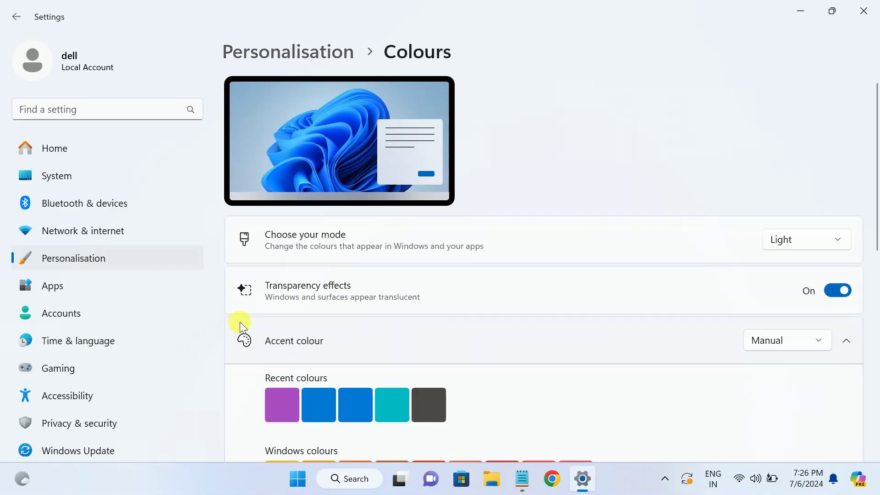
scroll(304, 296, down, 3)
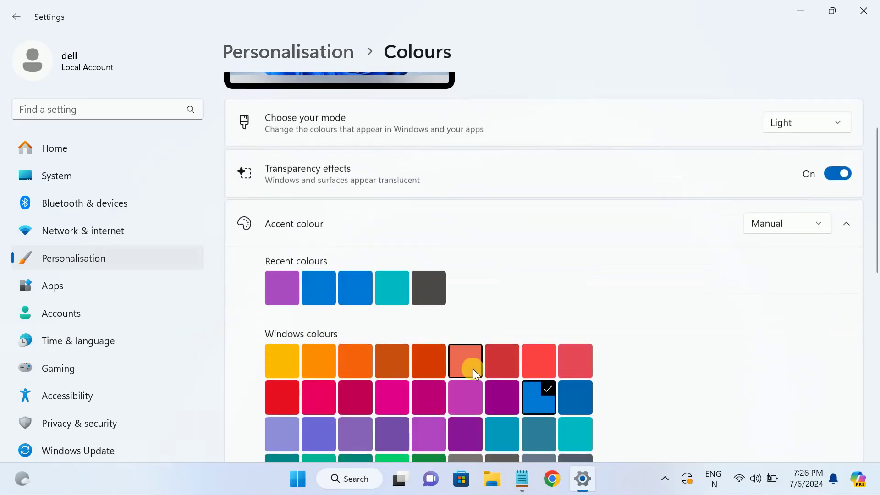
scroll(477, 376, down, 2)
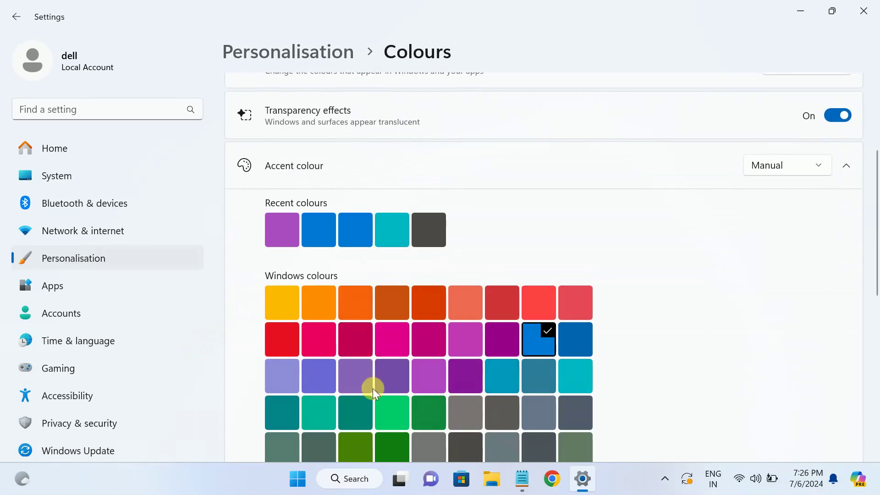
scroll(373, 367, down, 3)
scroll(383, 339, up, 1)
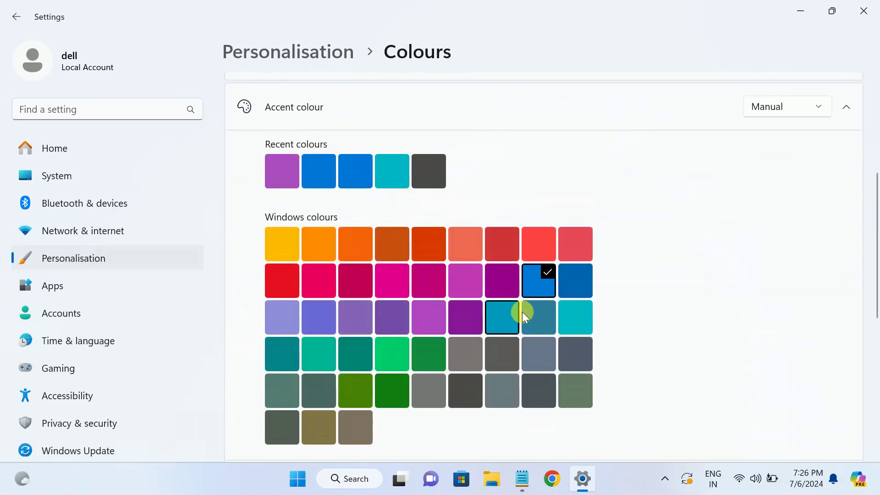
scroll(535, 311, up, 2)
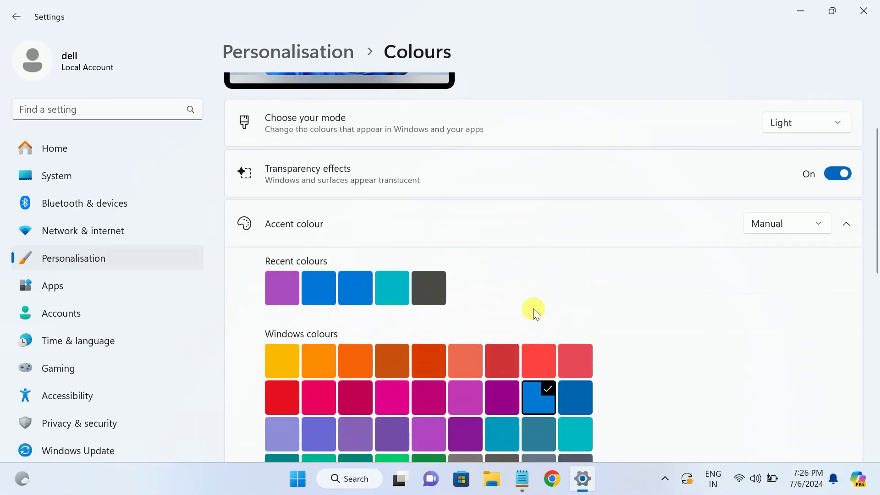
scroll(495, 347, up, 2)
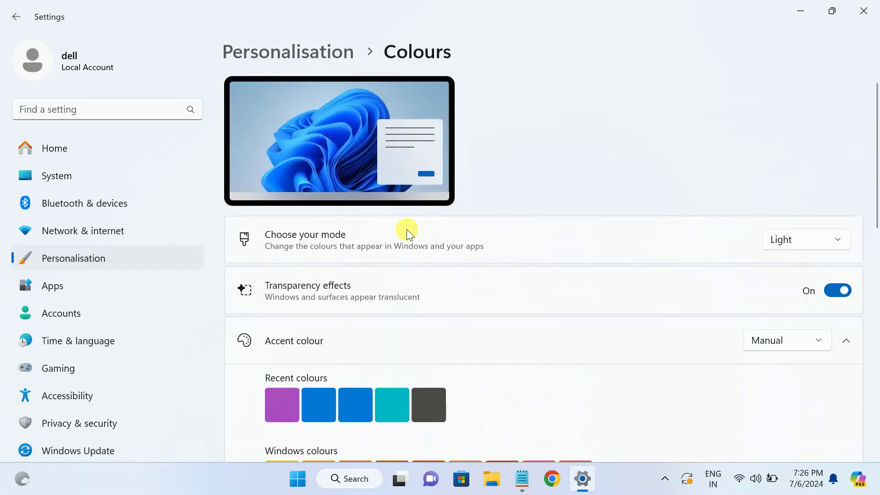
click(17, 18)
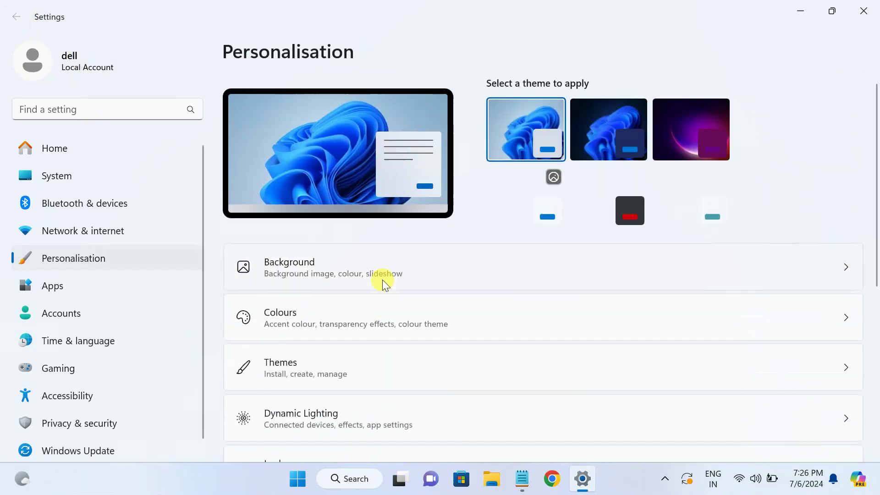
- Open the Themes page and its related desktop icon settings
scroll(382, 280, down, 2)
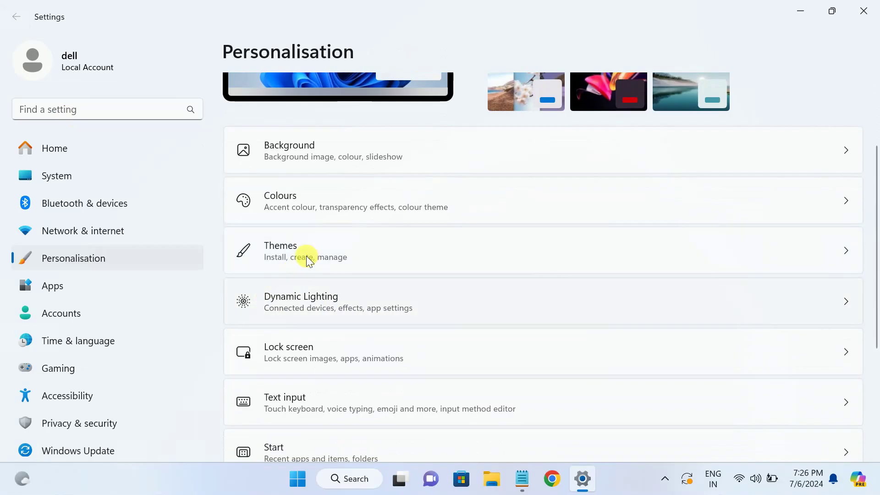
click(317, 257)
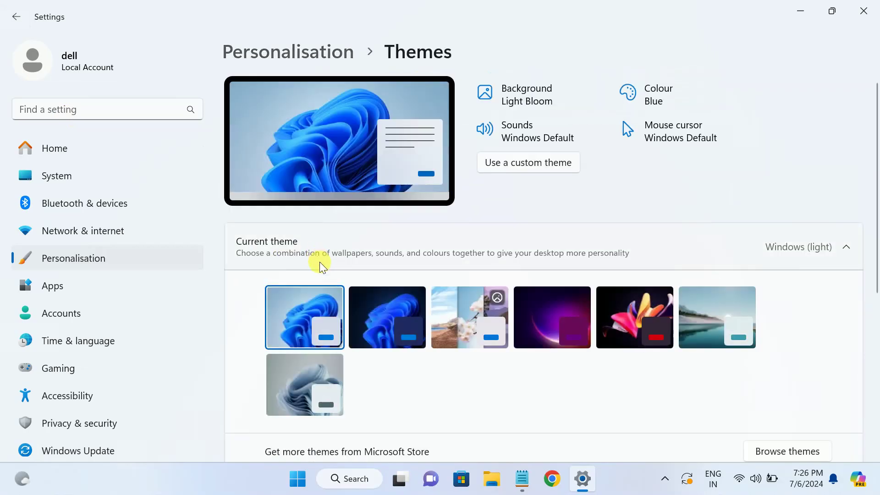
scroll(321, 265, down, 4)
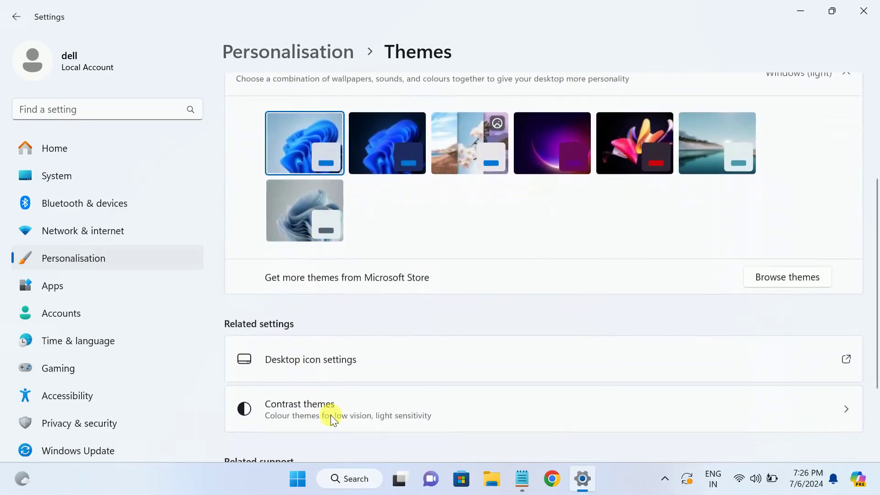
click(343, 359)
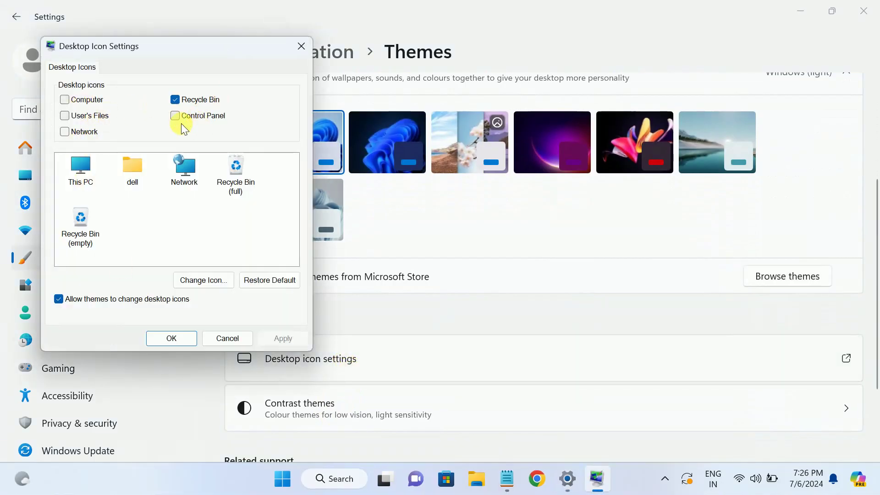
- Turn on the Computer, User's Files, Network and Control Panel desktop icons, apply the change, and close Settings
click(68, 100)
click(68, 117)
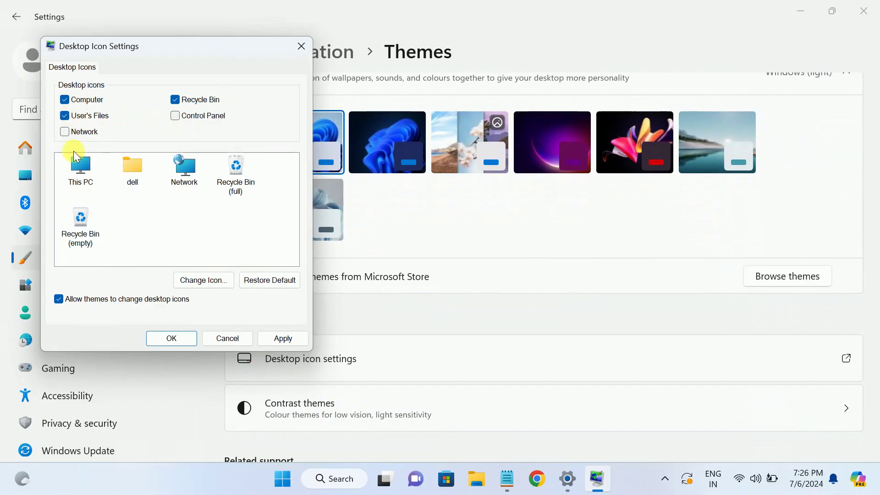
click(65, 133)
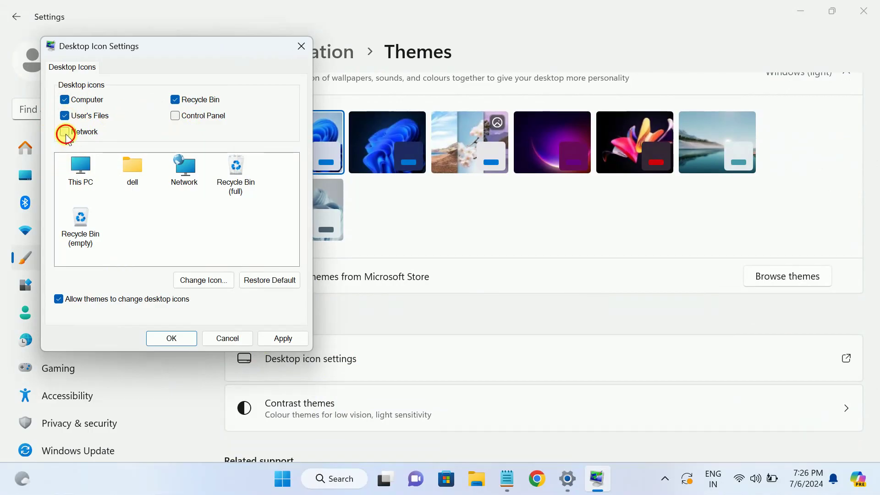
click(175, 116)
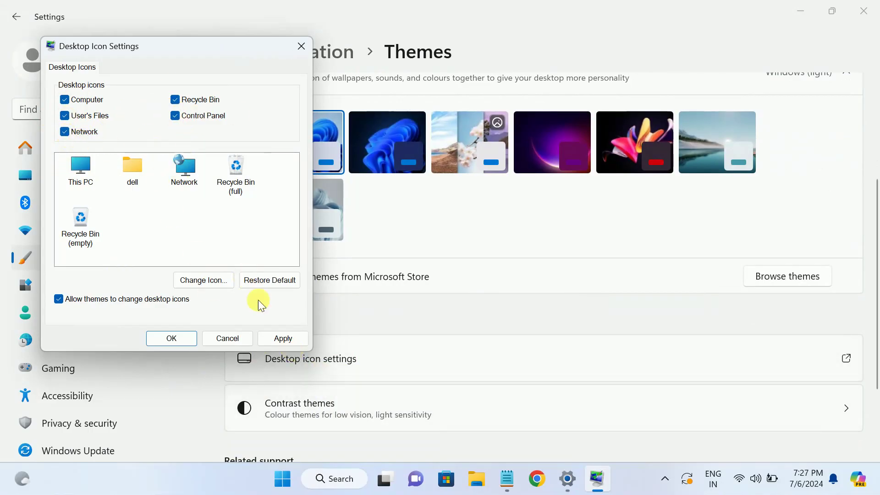
click(284, 338)
click(171, 338)
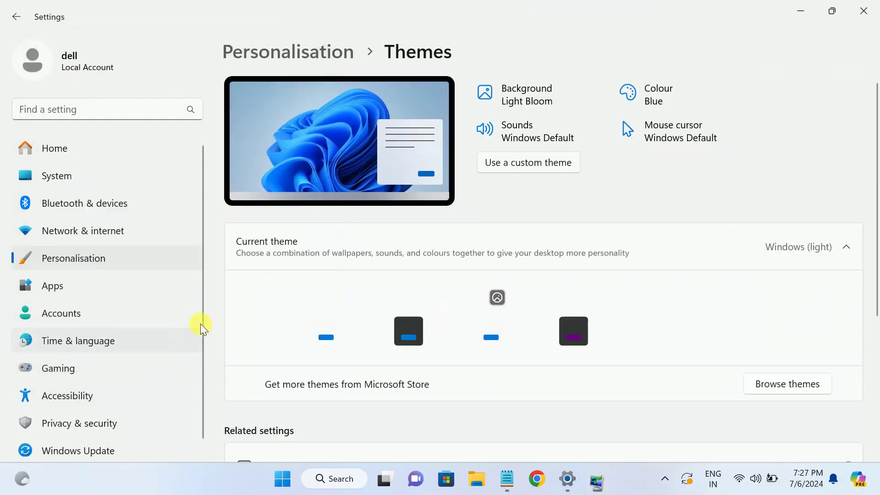
click(852, 16)
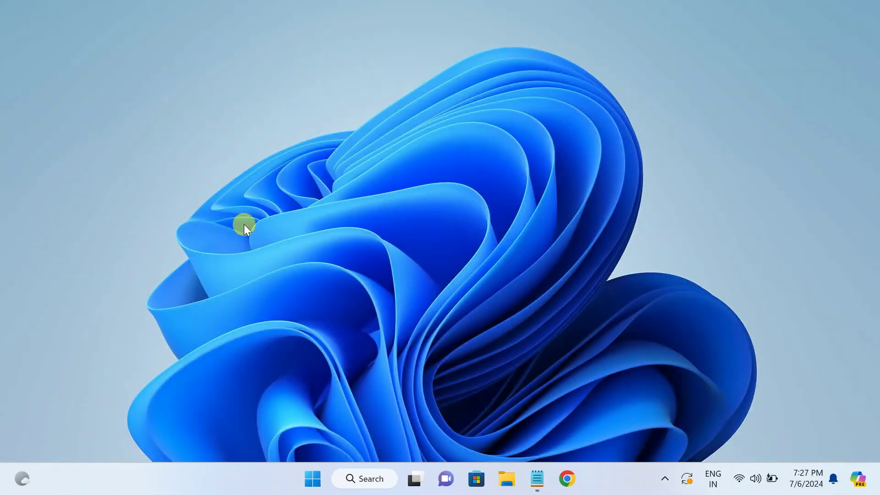
- Turn on the display of desktop icons and refresh the desktop
right_click(293, 118)
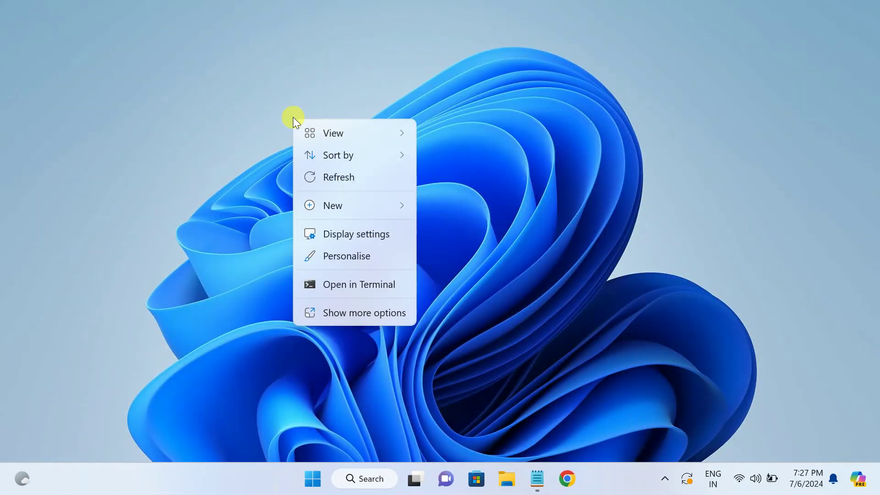
mouse_move(341, 132)
click(474, 252)
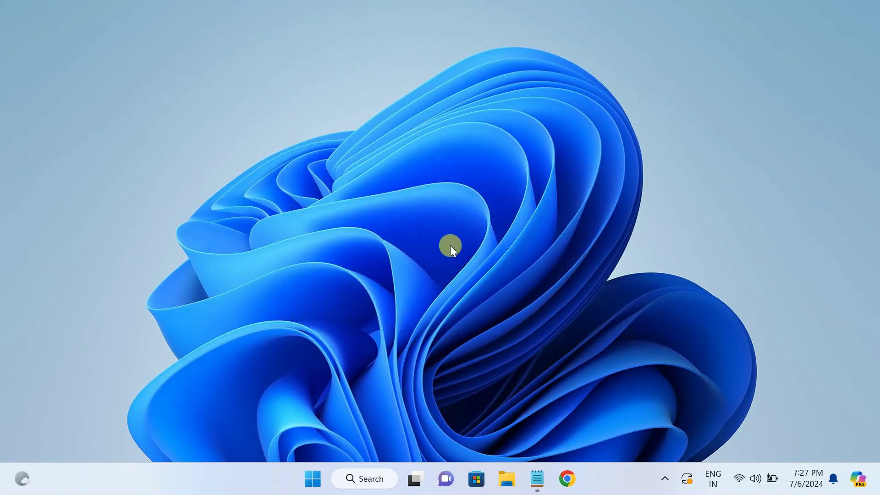
right_click(275, 150)
click(318, 211)
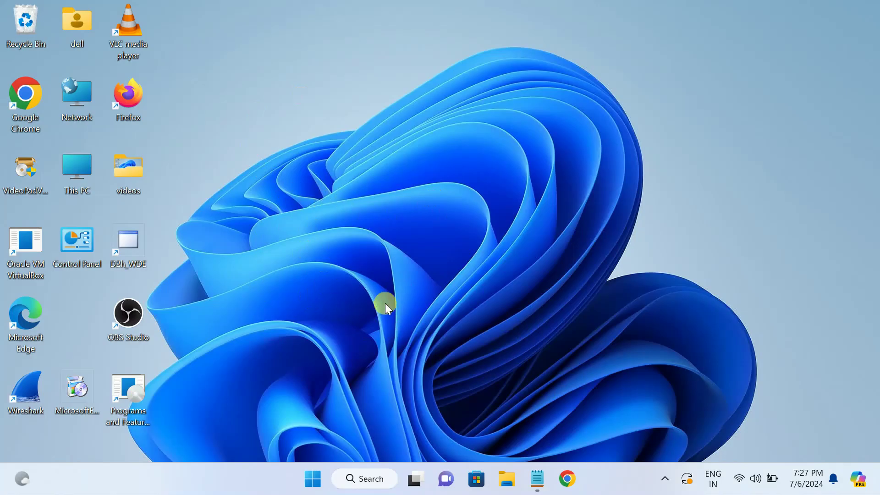
- Search Windows for "control", open Control Panel, and set its view to Category
click(362, 481)
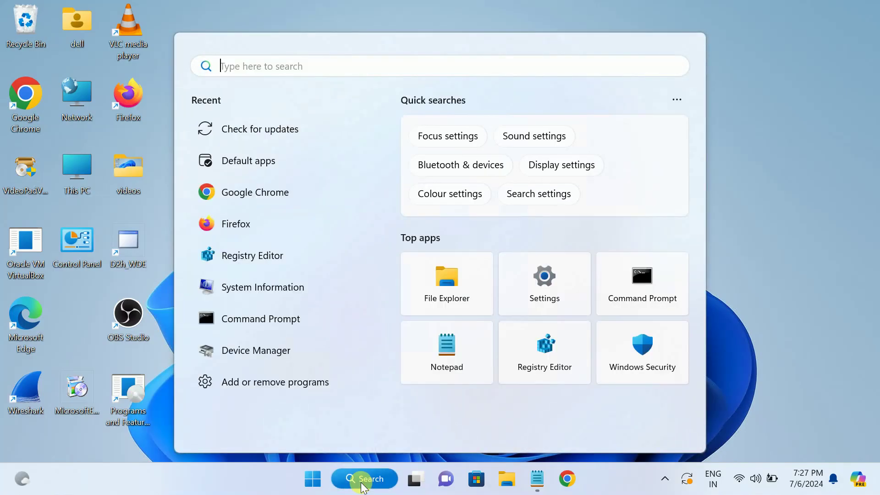
text(control)
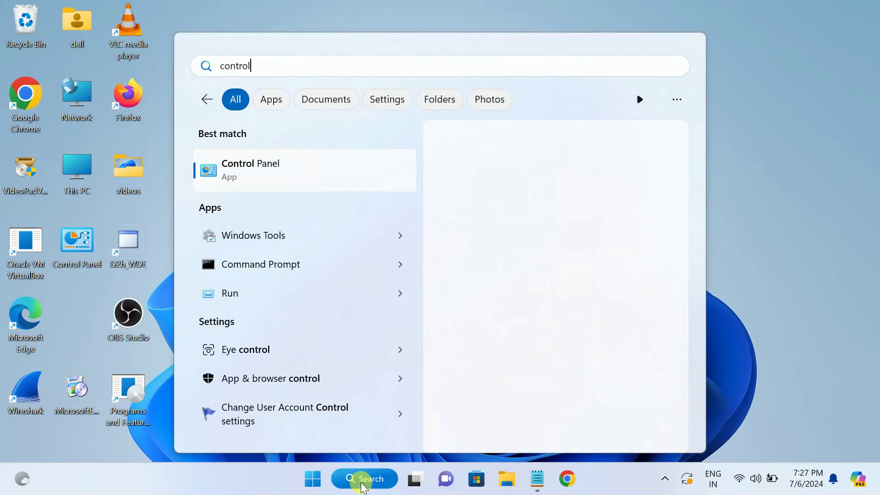
click(334, 178)
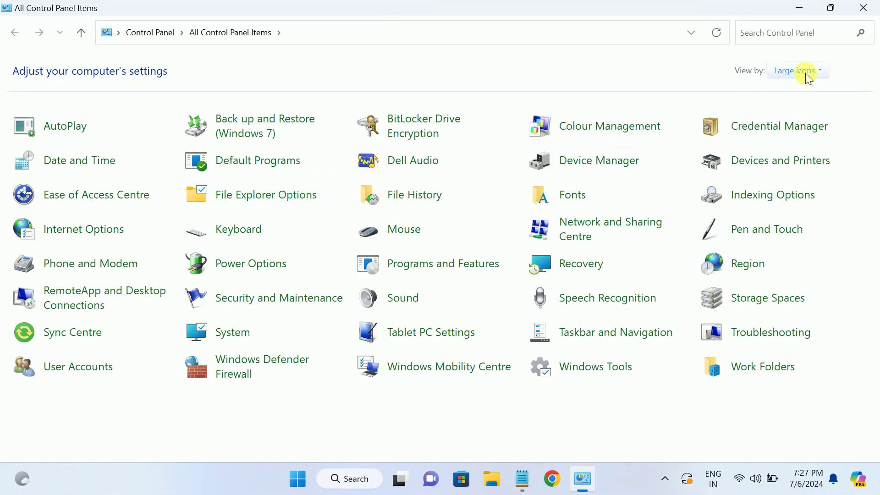
click(804, 72)
click(803, 90)
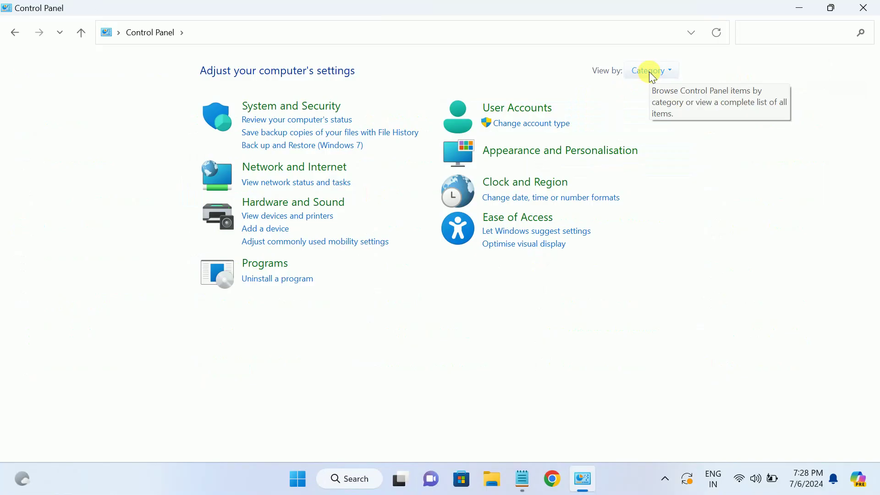
- Try to uninstall Chrome Remote Desktop Host from Control Panel's list of installed programs, and close the window
click(282, 284)
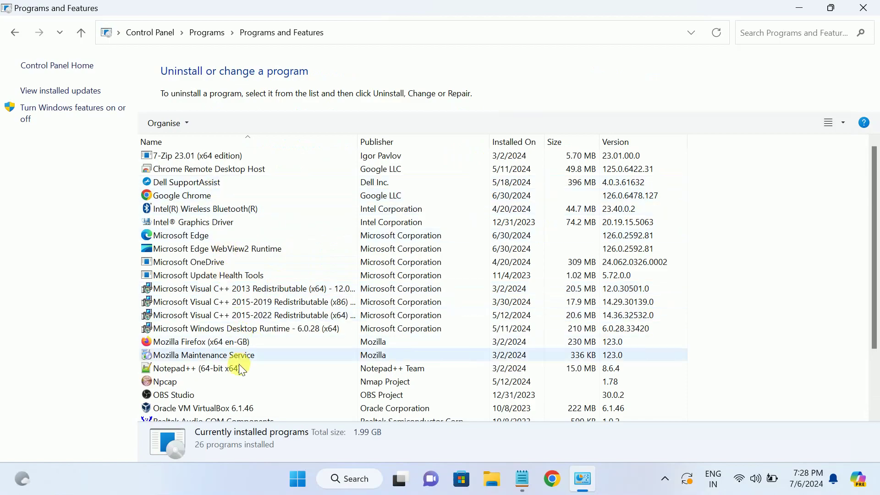
scroll(256, 348, down, 2)
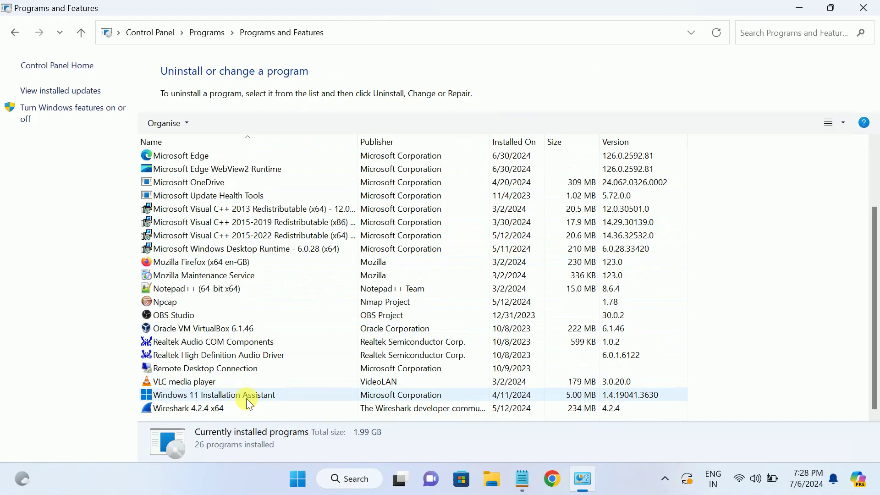
scroll(237, 338, up, 2)
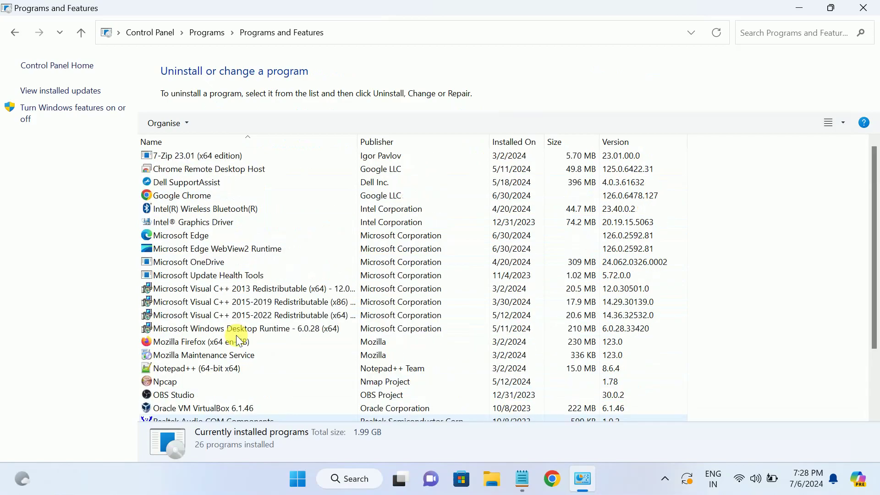
click(206, 169)
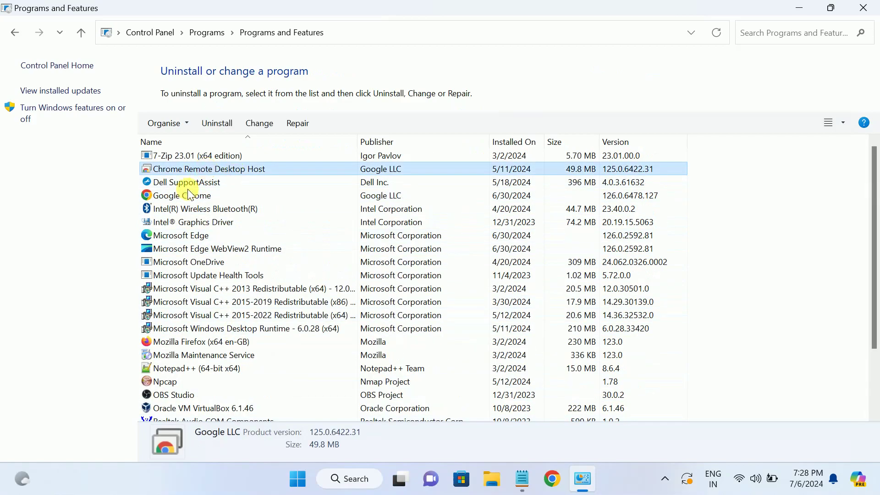
click(218, 130)
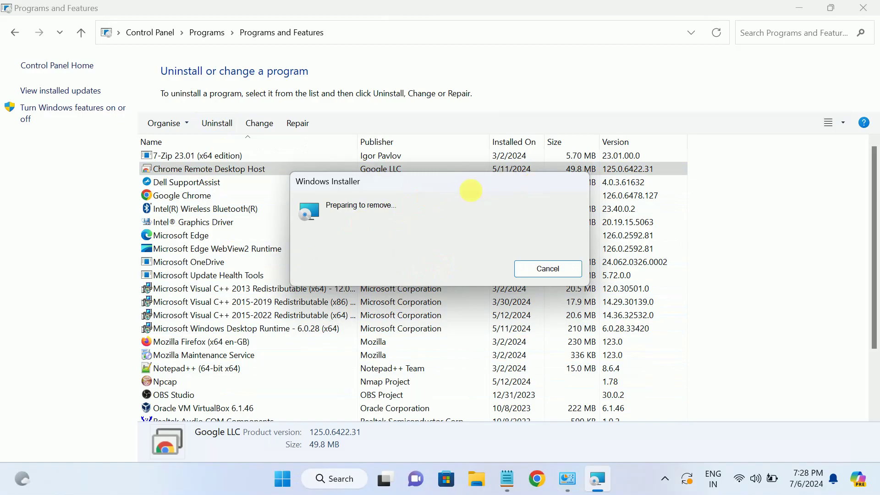
drag(477, 189, 519, 189)
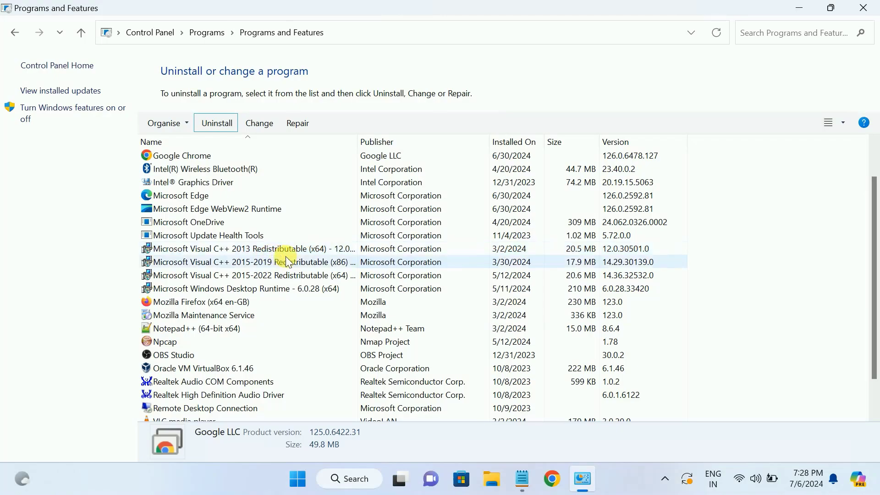
click(233, 250)
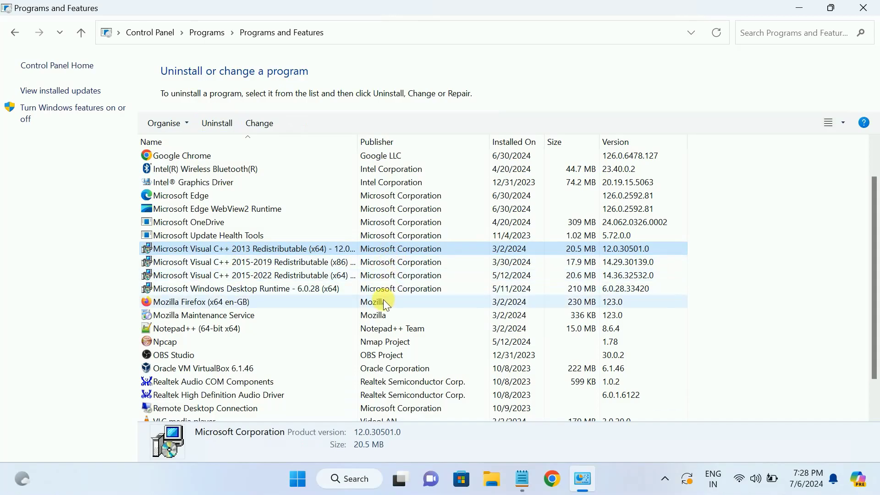
click(862, 7)
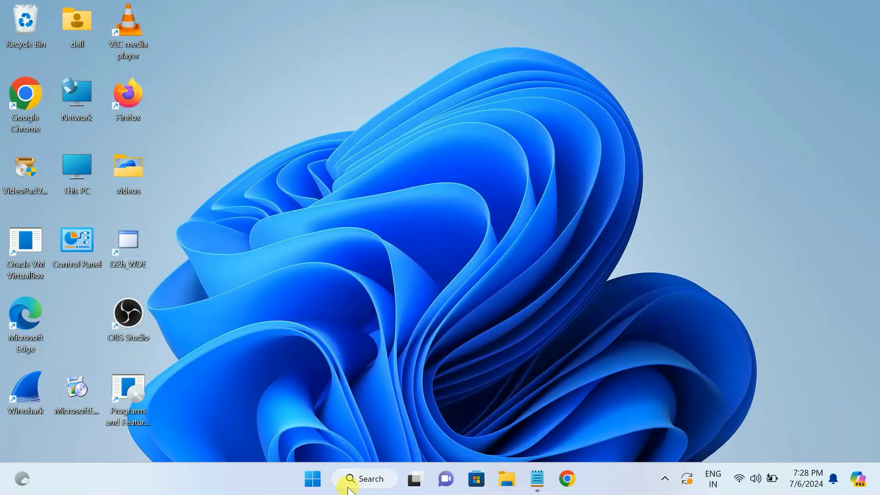
- Search Windows for "add" and open Add or remove programs
click(364, 481)
text(add)
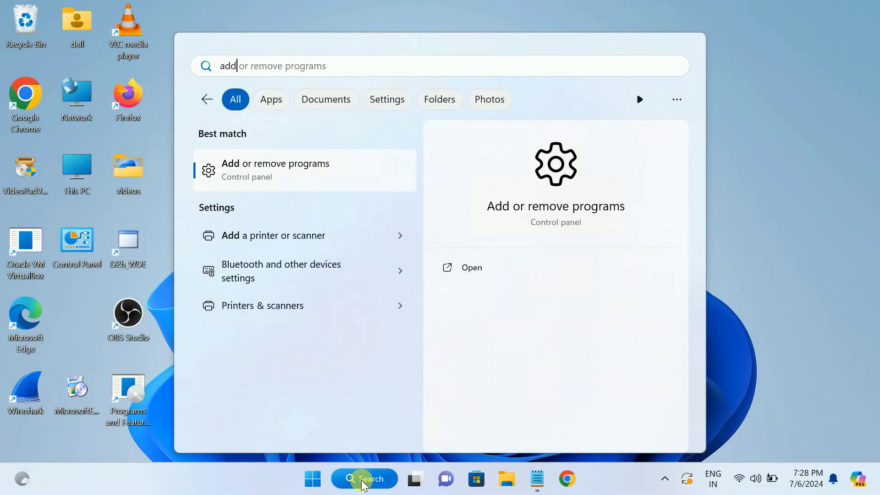
click(288, 171)
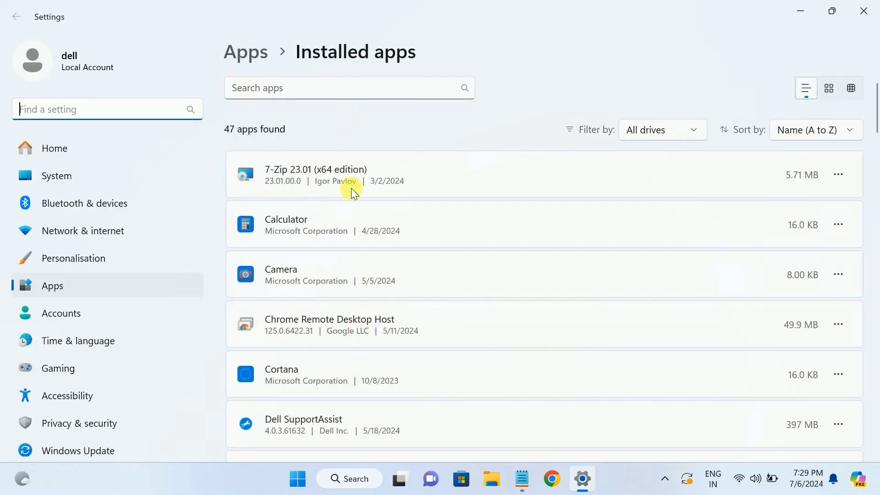
- Look through the whole Installed apps list for unneeded apps
scroll(364, 333, down, 5)
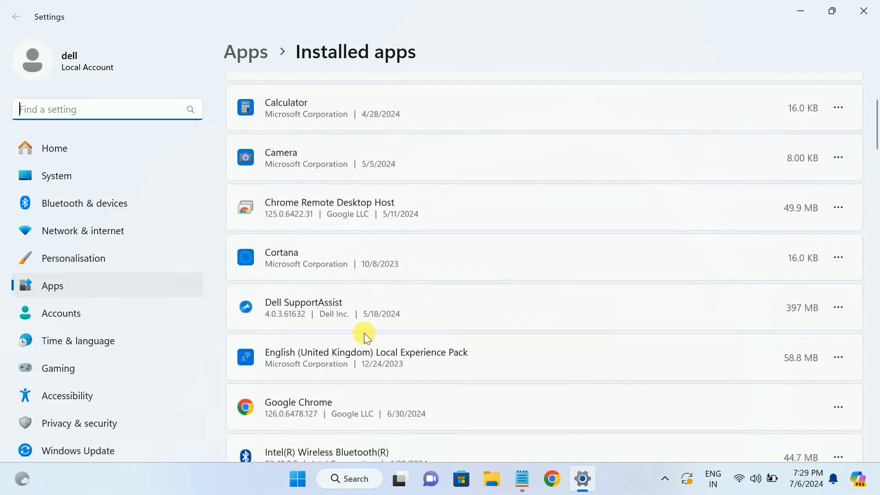
scroll(364, 333, down, 6)
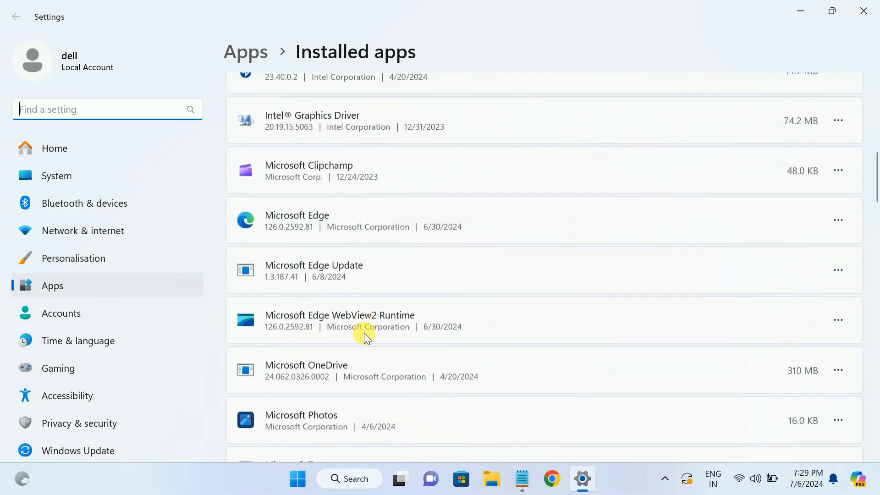
scroll(364, 332, down, 5)
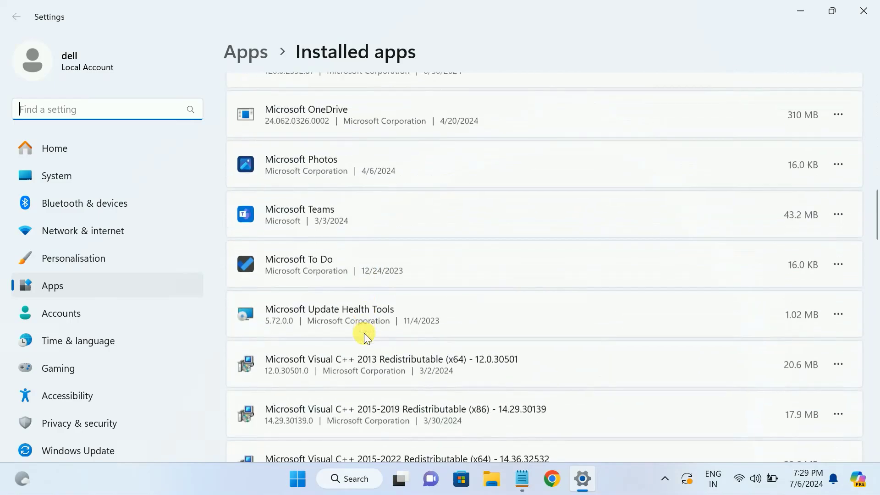
scroll(364, 332, down, 6)
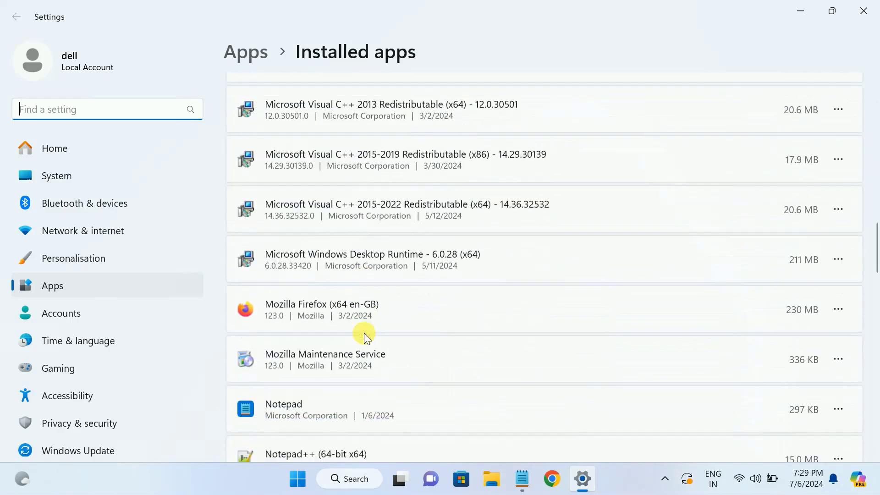
scroll(364, 333, down, 2)
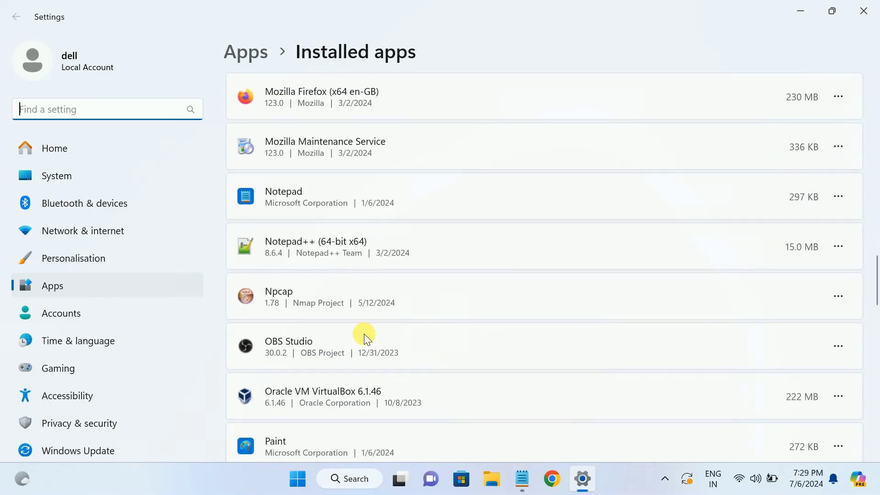
scroll(364, 333, down, 2)
scroll(364, 333, down, 4)
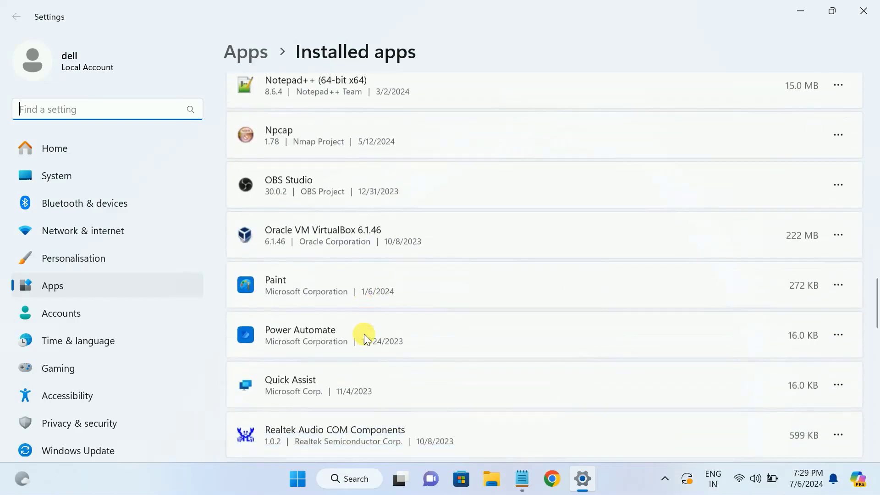
scroll(364, 334, down, 4)
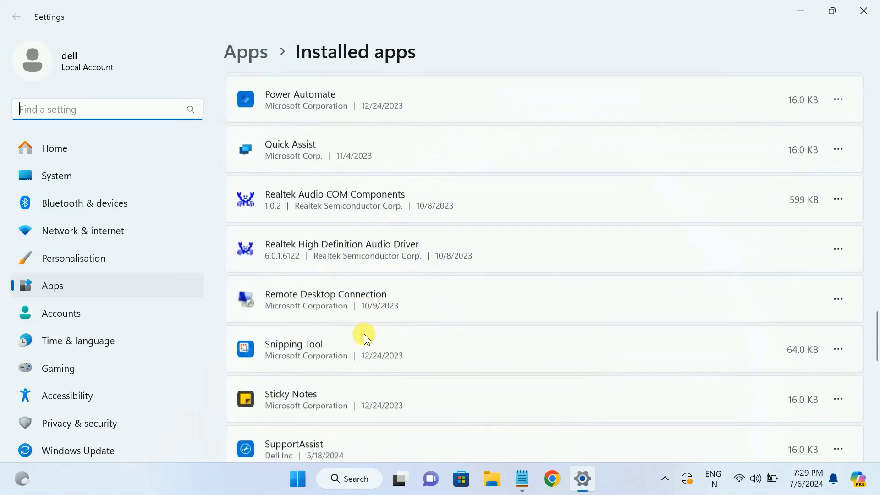
scroll(364, 334, down, 3)
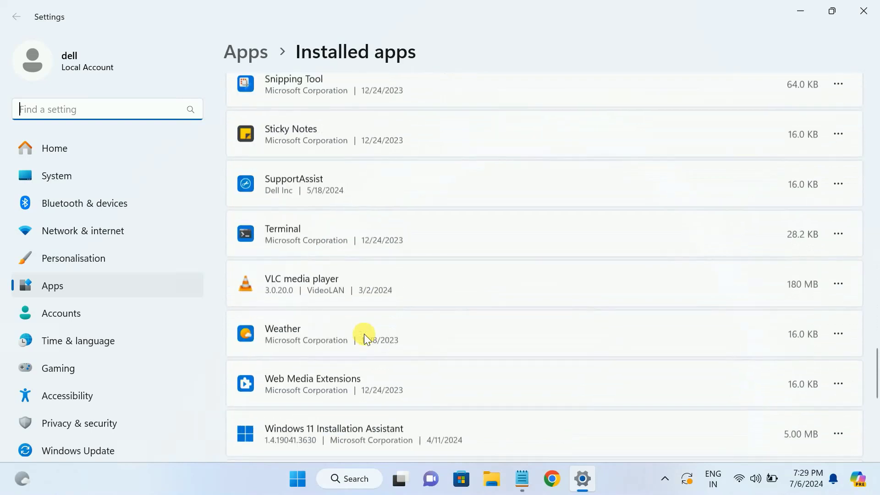
scroll(364, 334, down, 2)
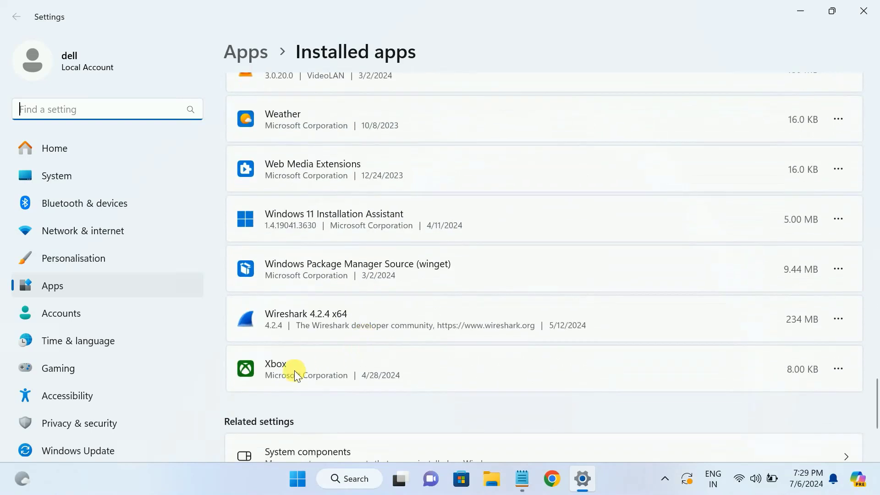
scroll(295, 370, down, 1)
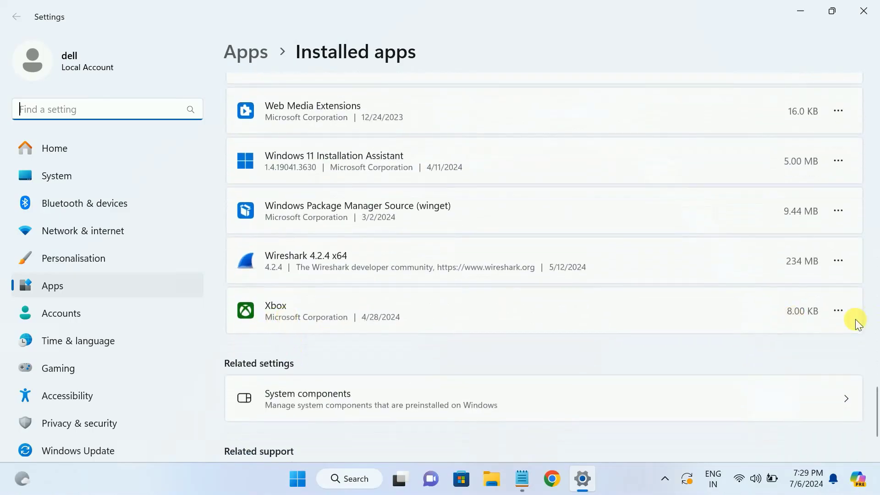
- Uninstall the Xbox app from the Installed apps list
click(839, 311)
click(691, 382)
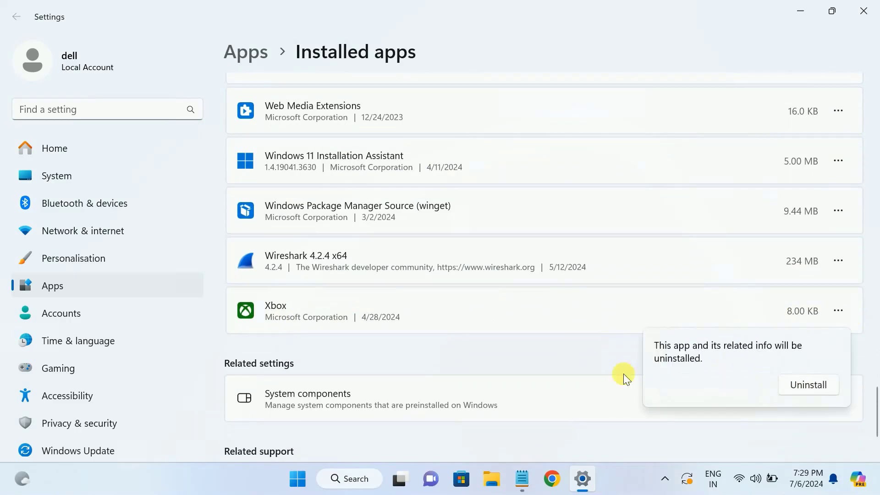
click(805, 391)
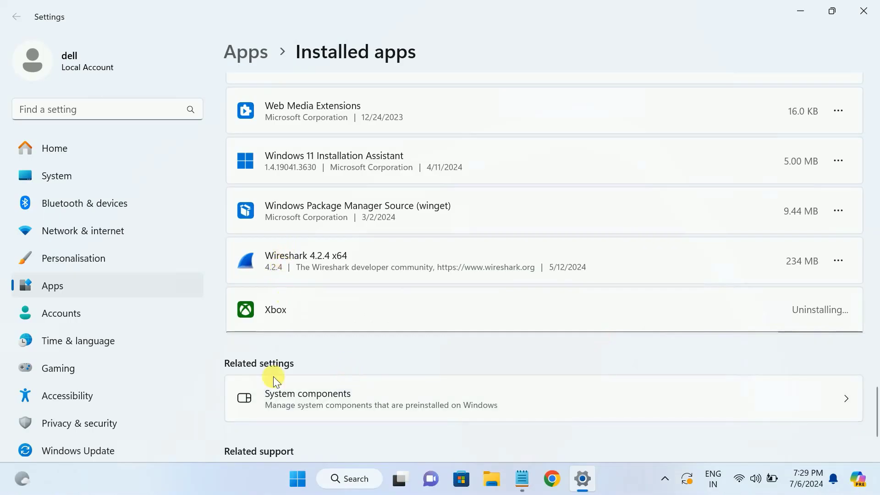
- Uninstall Windows Package Manager Source (winget) from the Installed apps list
scroll(307, 362, up, 3)
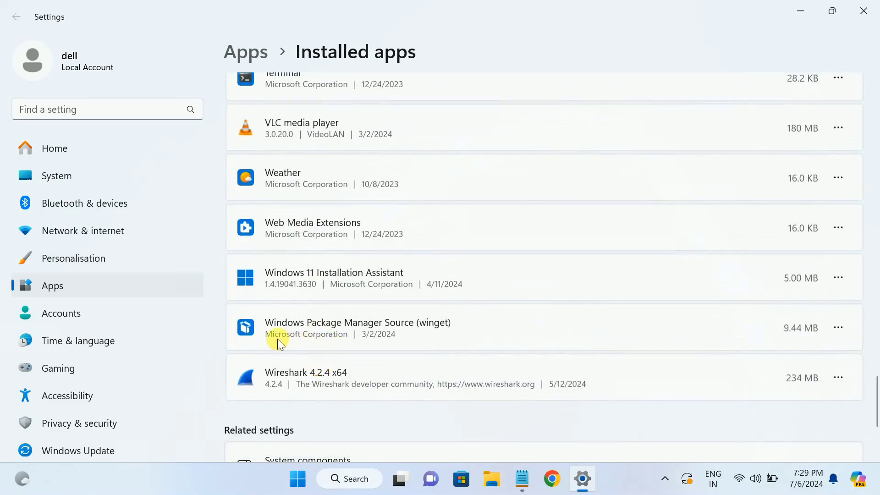
click(832, 331)
click(700, 400)
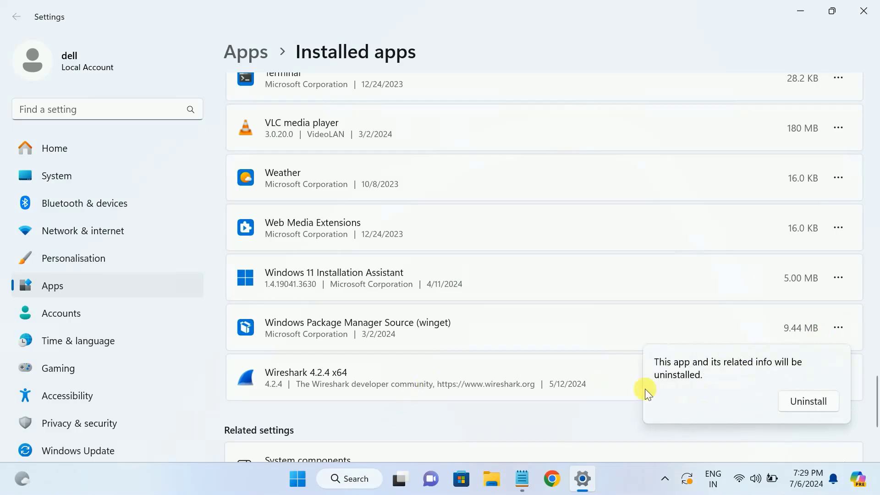
click(808, 403)
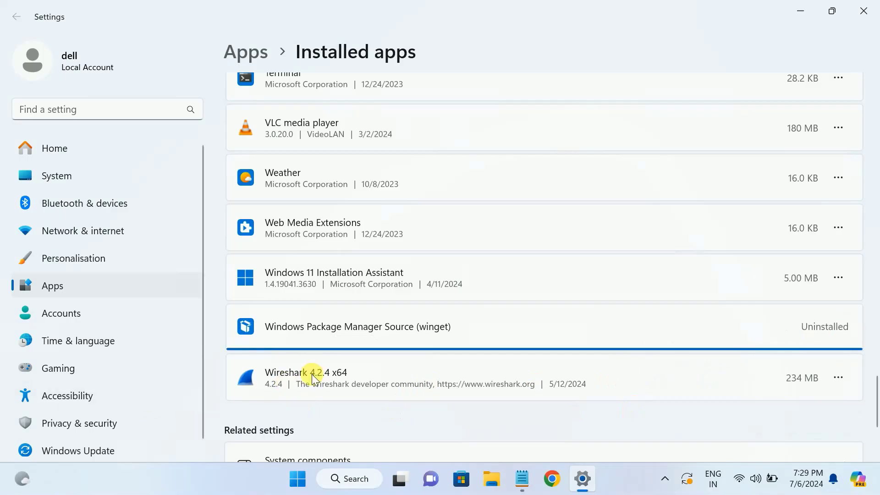
- Start uninstalling Windows 11 Installation Assistant and allow it to make changes to the device
click(835, 288)
click(704, 334)
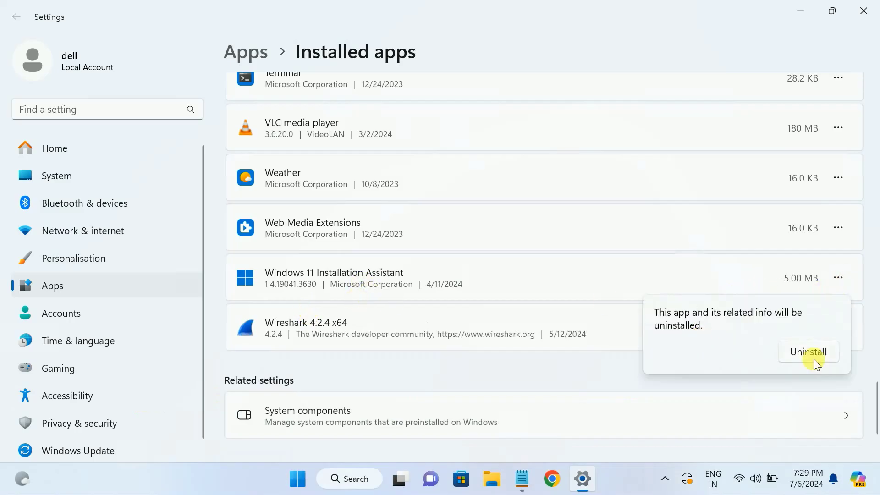
click(813, 359)
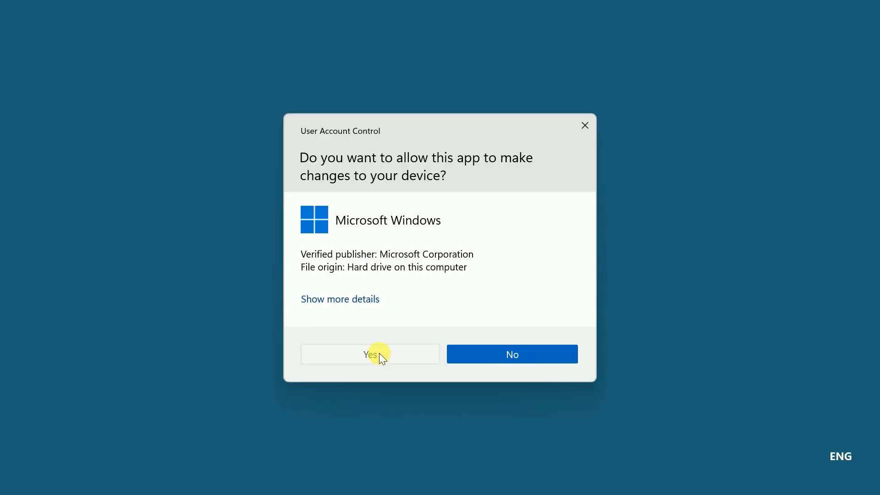
click(380, 354)
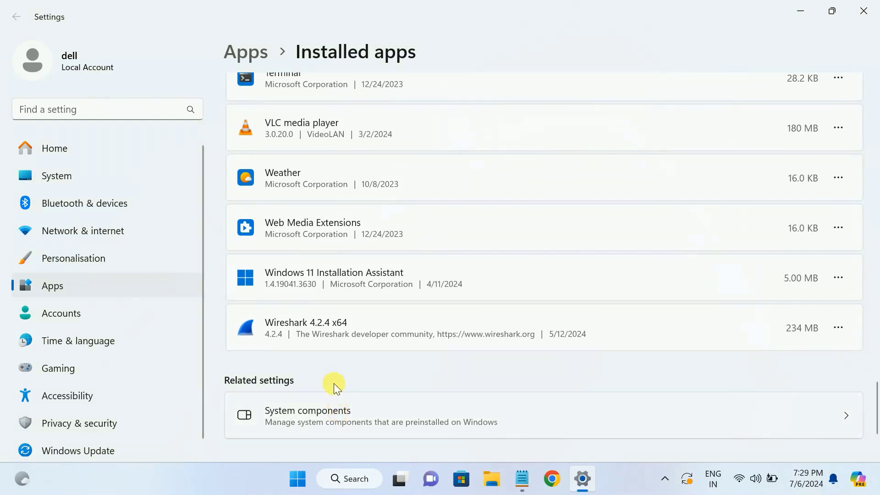
- Uninstall Web Media Extensions from the Installed apps list
click(839, 228)
click(725, 304)
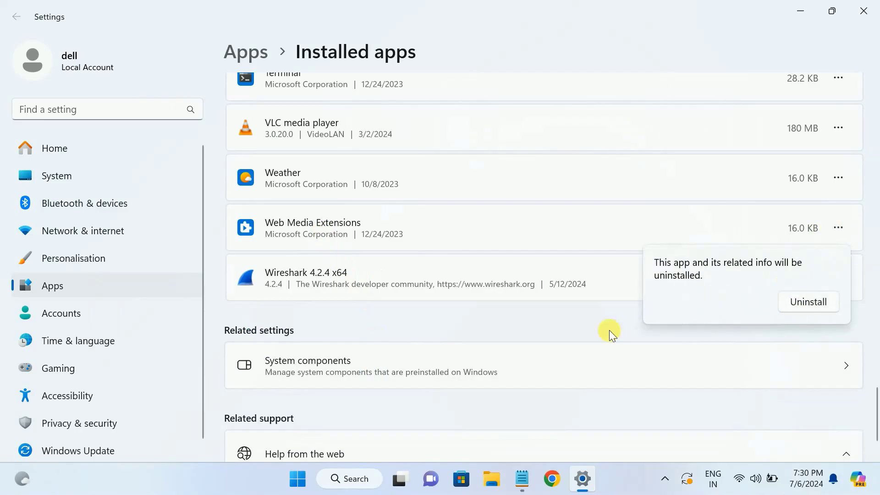
click(800, 305)
scroll(311, 394, up, 1)
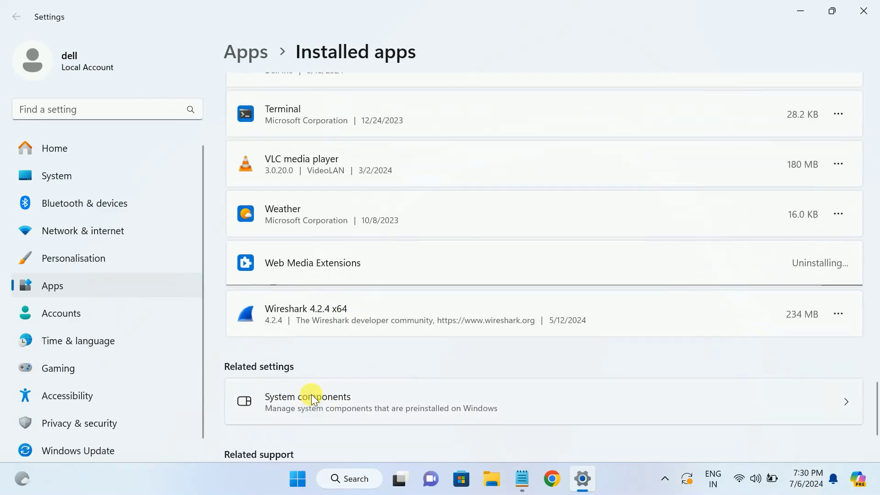
- Review the remaining installed apps from the end of the list back up towards its beginning
scroll(312, 394, up, 1)
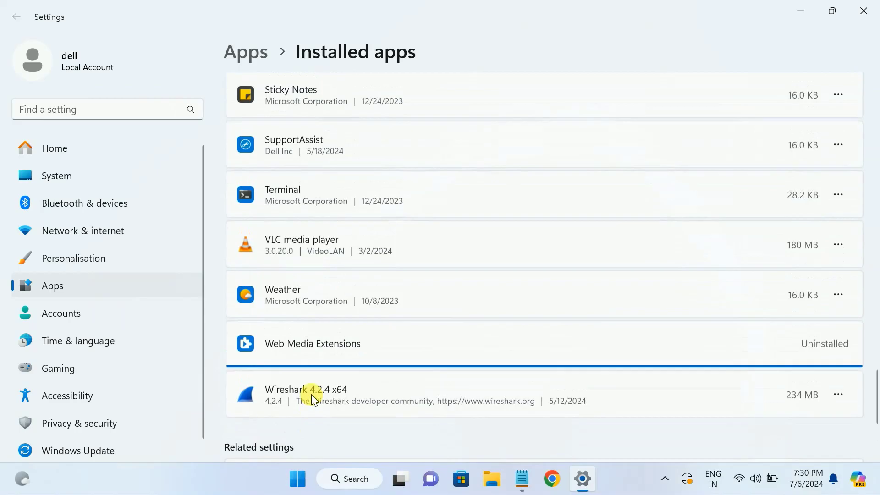
scroll(312, 394, up, 1)
scroll(325, 354, up, 2)
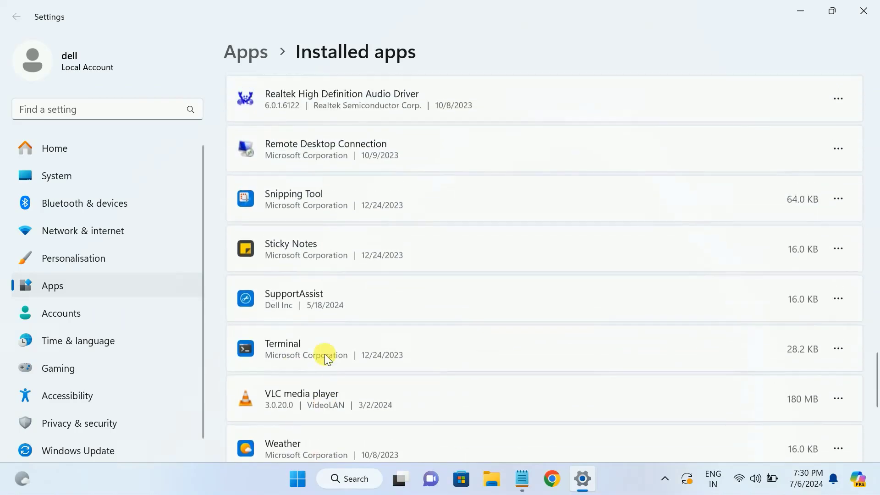
scroll(353, 232, up, 3)
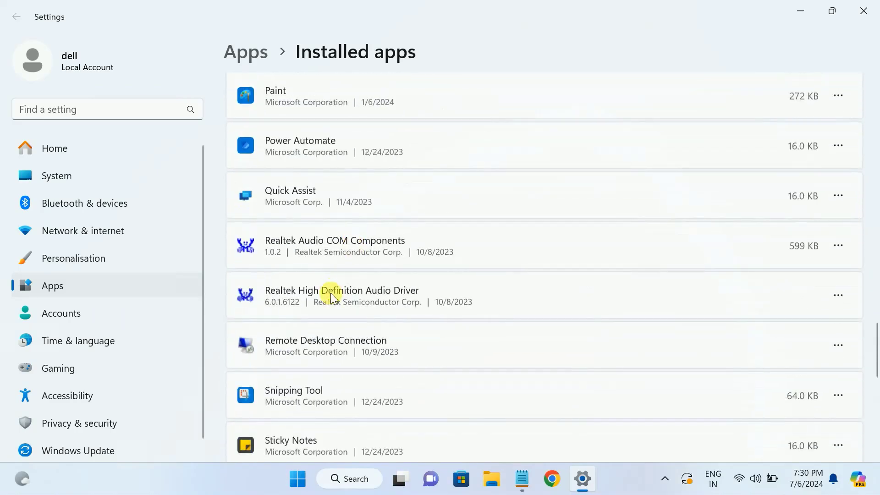
scroll(330, 294, up, 5)
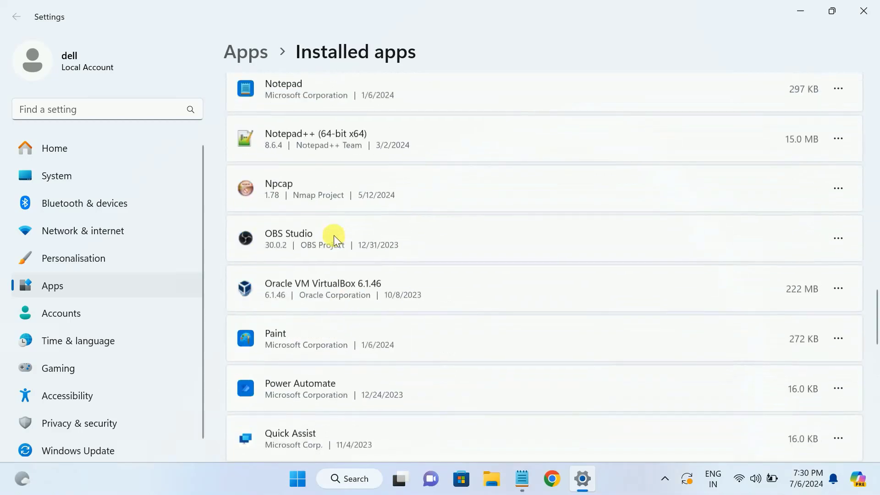
scroll(330, 289, up, 8)
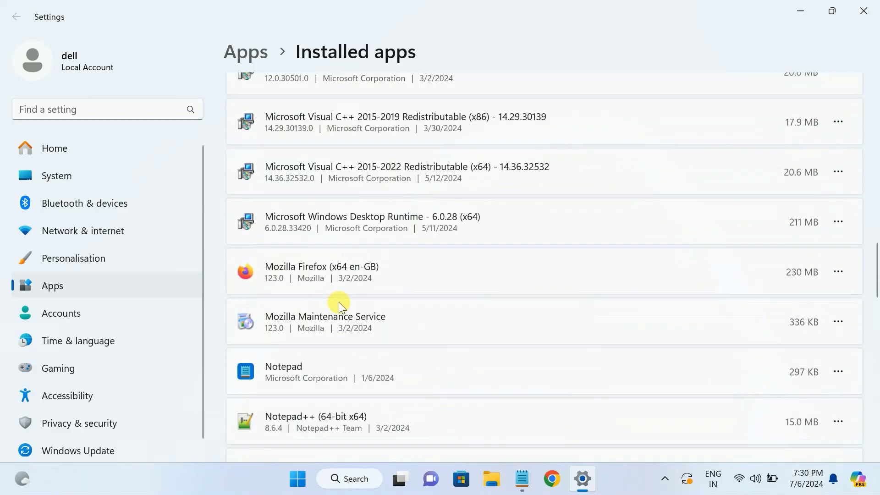
scroll(337, 285, up, 4)
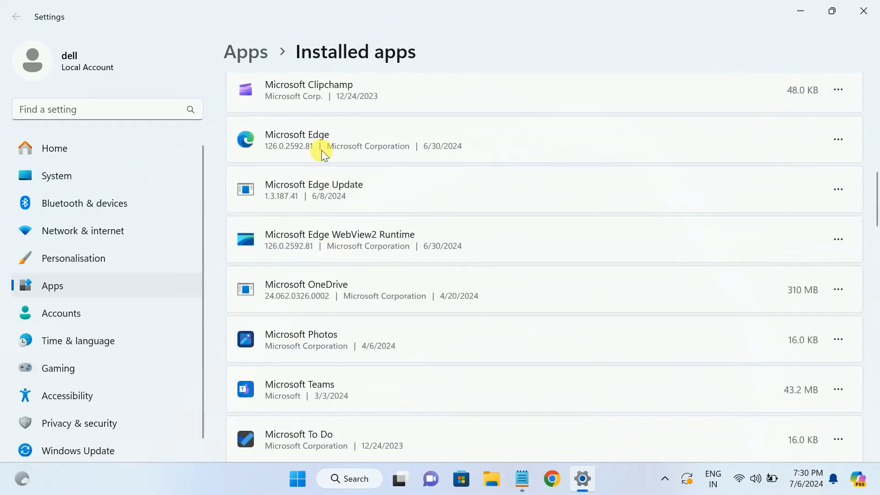
scroll(328, 264, up, 8)
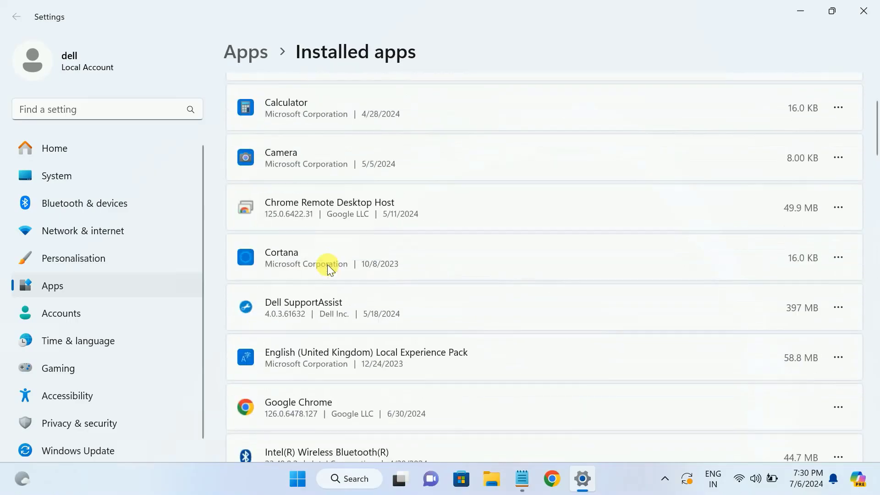
scroll(328, 266, up, 3)
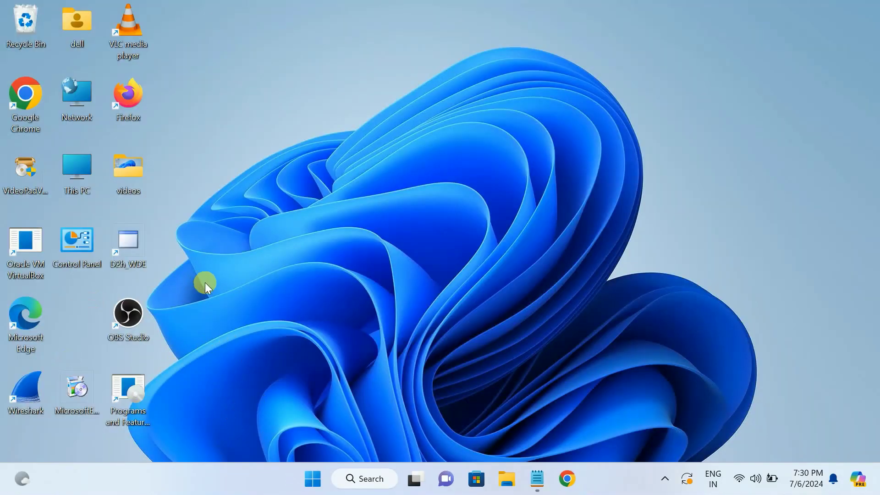
- Open Microsoft Edge, postpone the recommended default browser settings and close the extra new tab
double_click(33, 340)
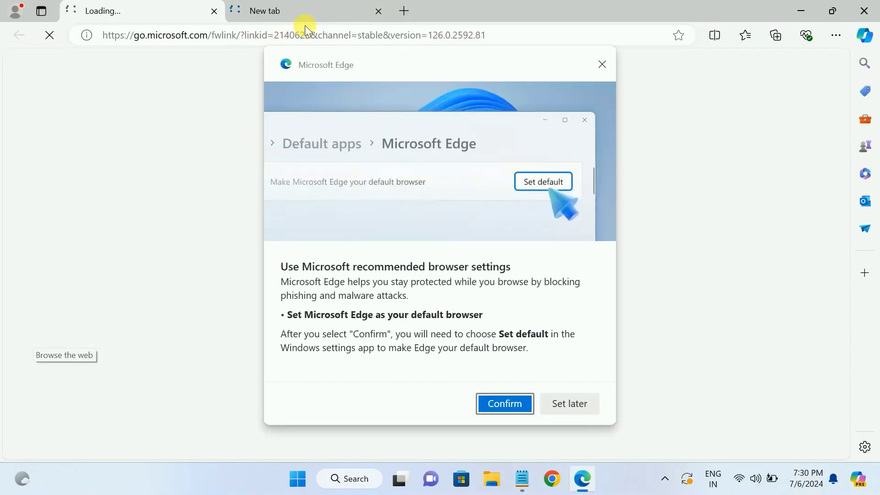
click(570, 405)
click(378, 12)
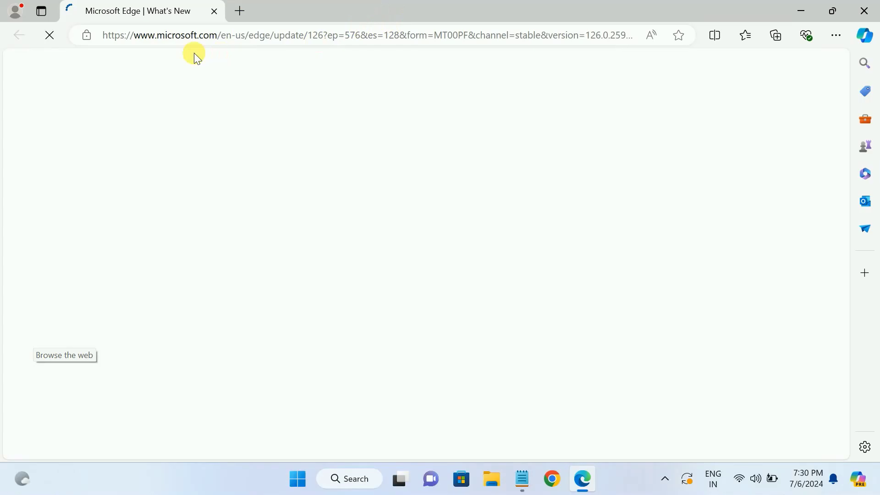
- Search the web for "google chrome download" in a new browser tab
click(239, 11)
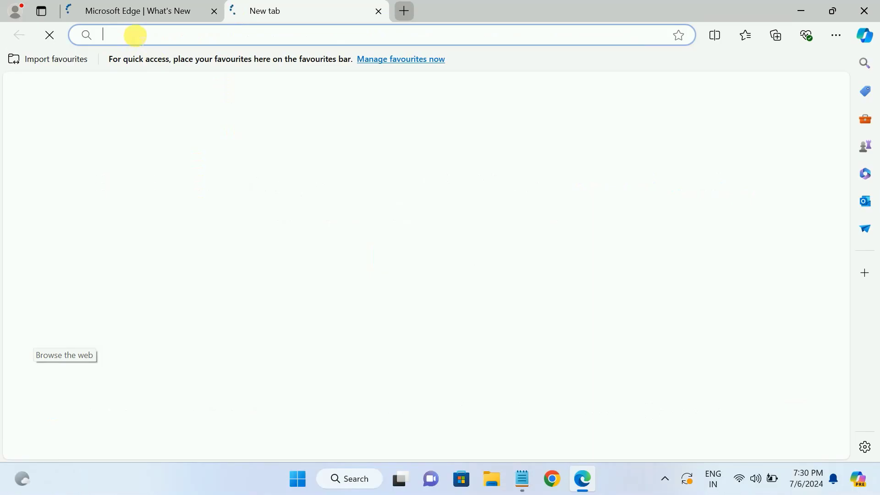
click(135, 36)
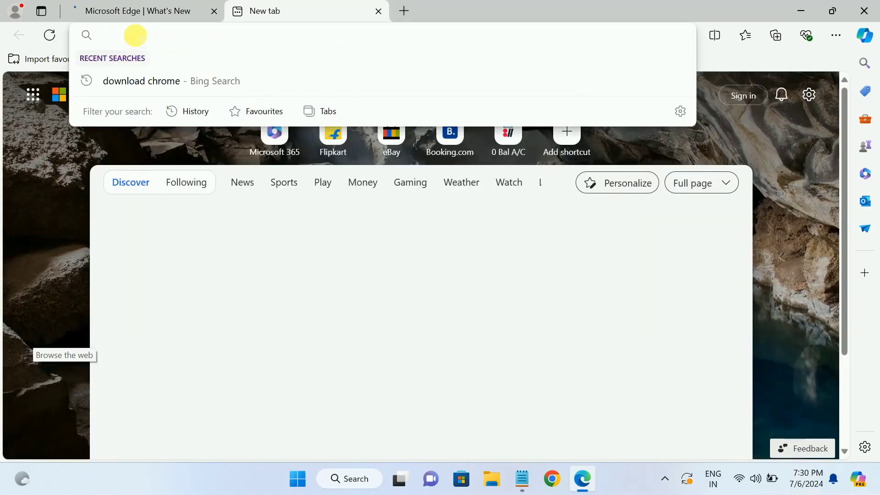
text(g)
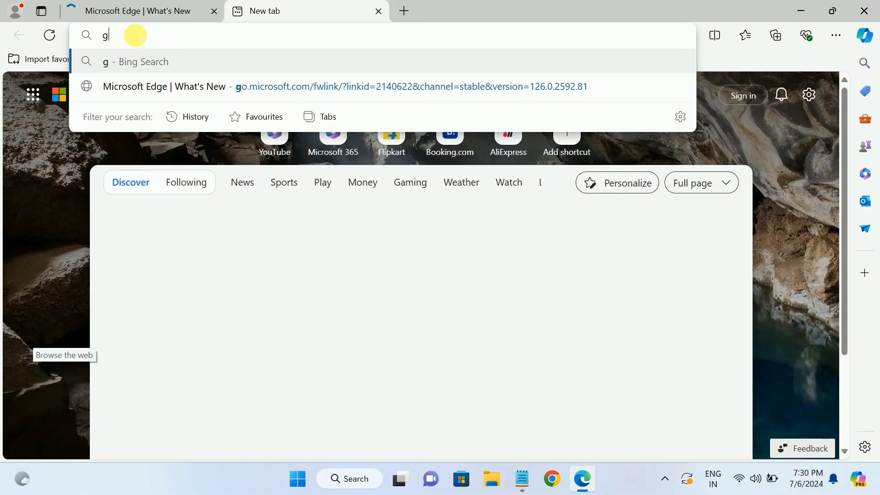
text(oogle chrome d)
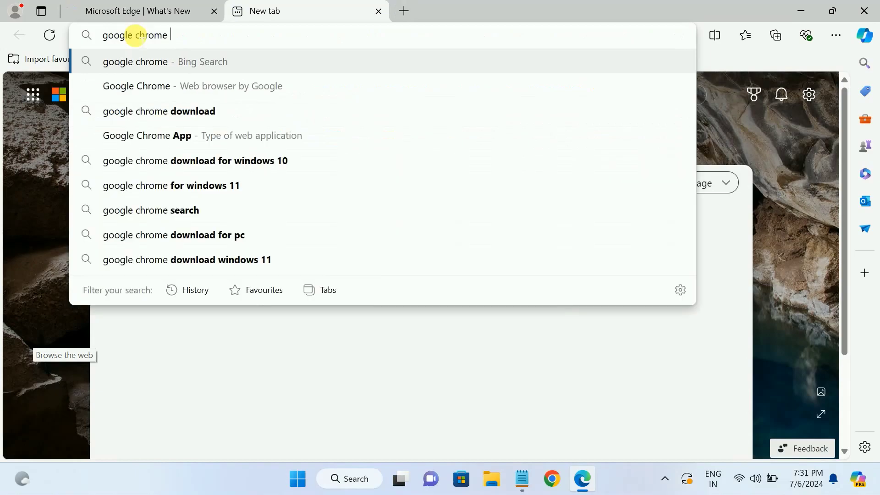
click(189, 114)
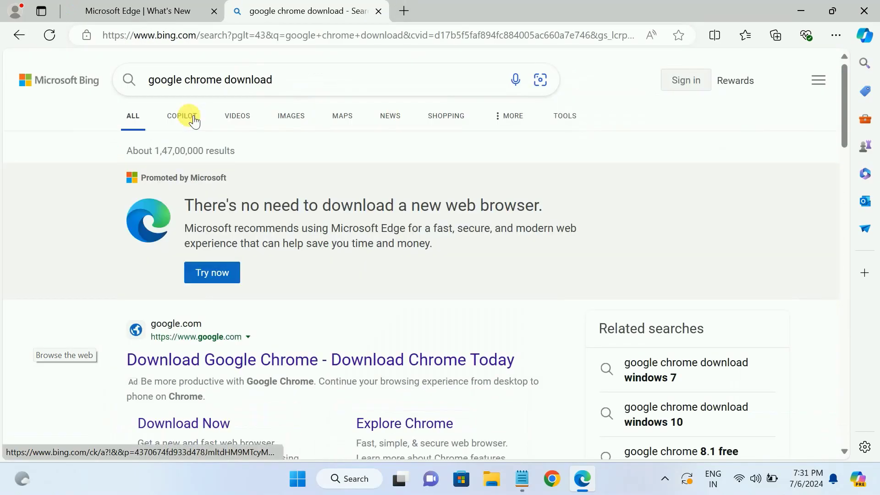
- Open the Download Google Chrome result, try the Chrome download on its page, and close the browser
click(231, 360)
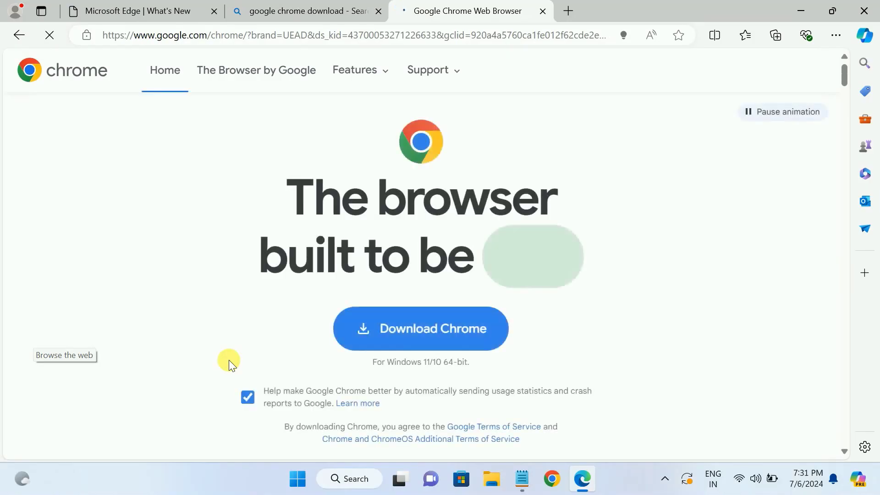
click(349, 344)
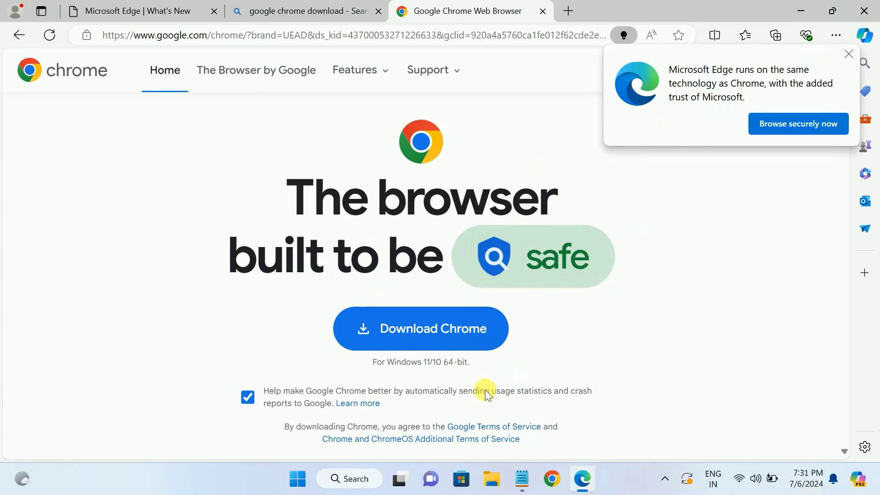
click(864, 11)
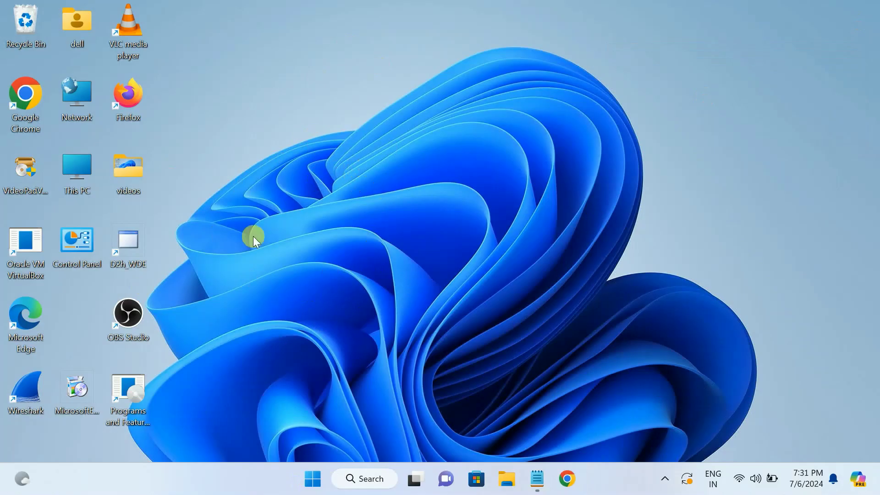
- Open the desktop's display settings, examine the scale, resolution and orientation options, and close Settings
right_click(385, 91)
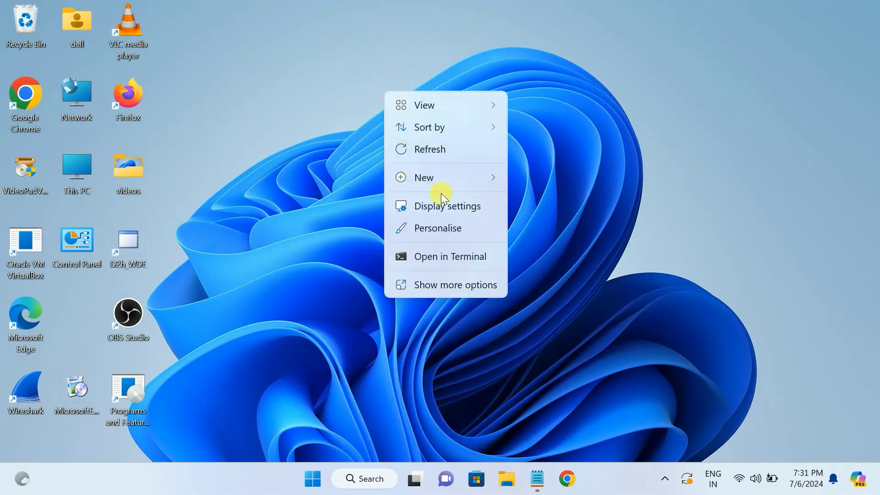
click(461, 207)
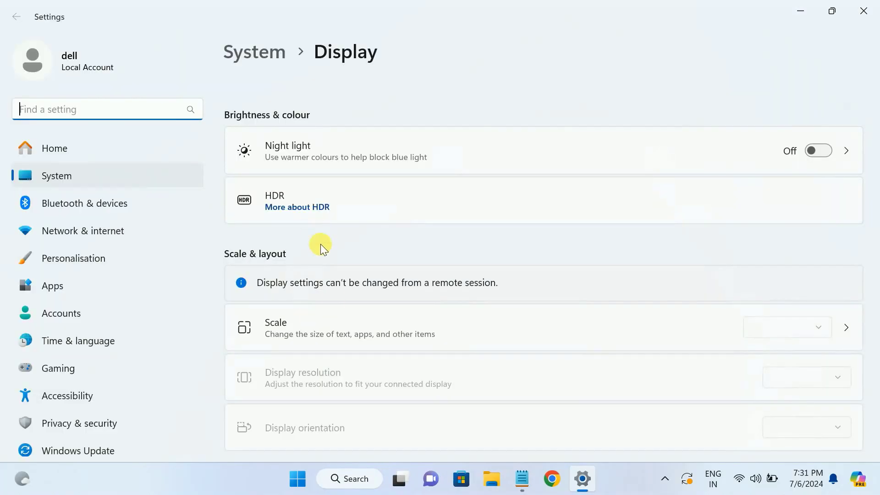
scroll(342, 285, down, 4)
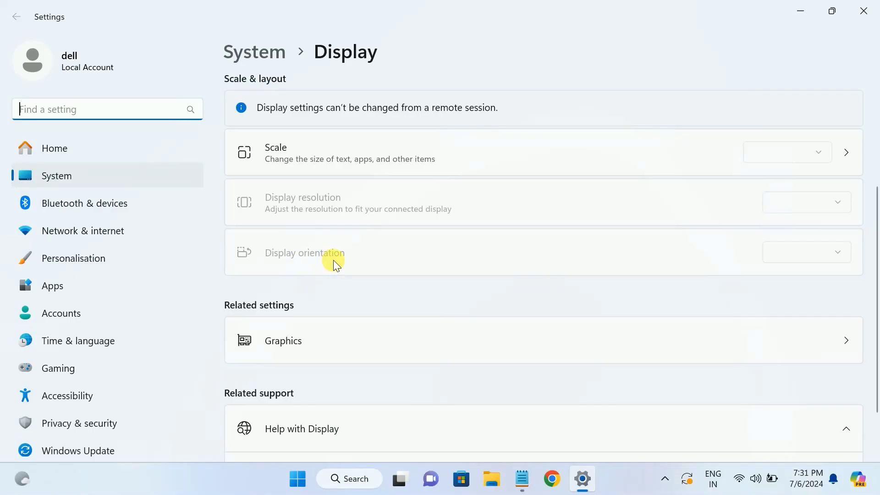
click(370, 201)
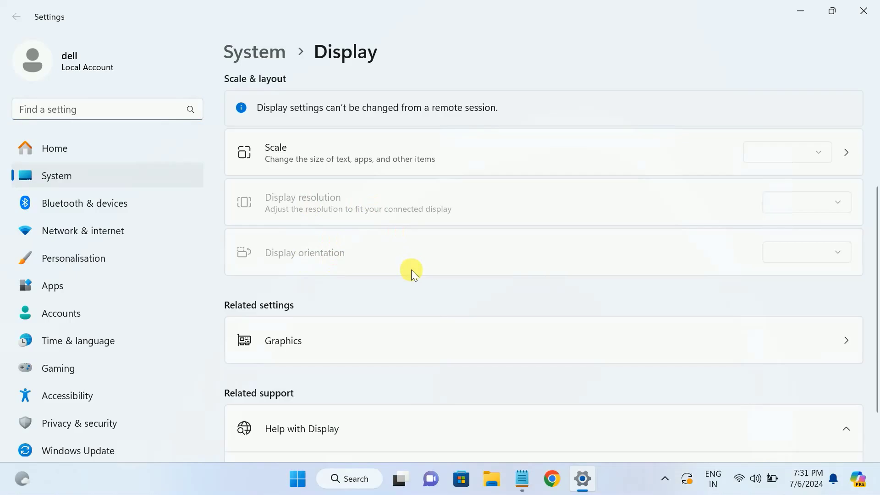
scroll(353, 323, up, 3)
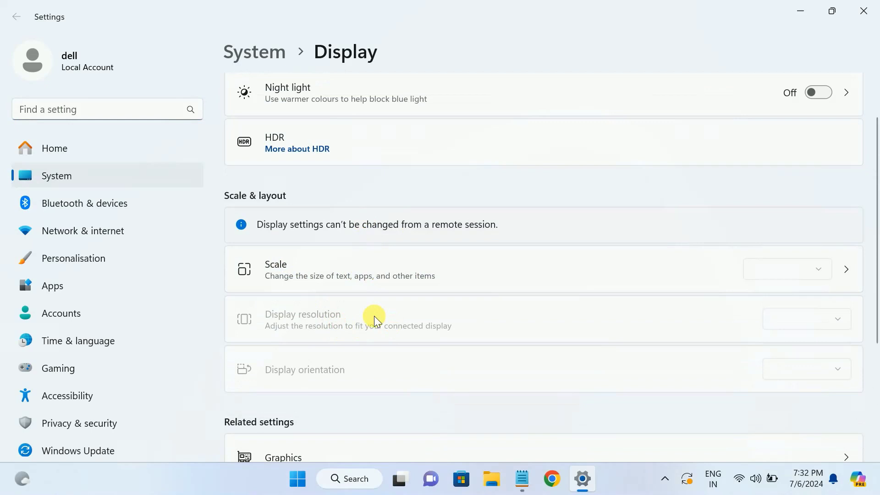
scroll(374, 316, down, 2)
scroll(314, 244, up, 3)
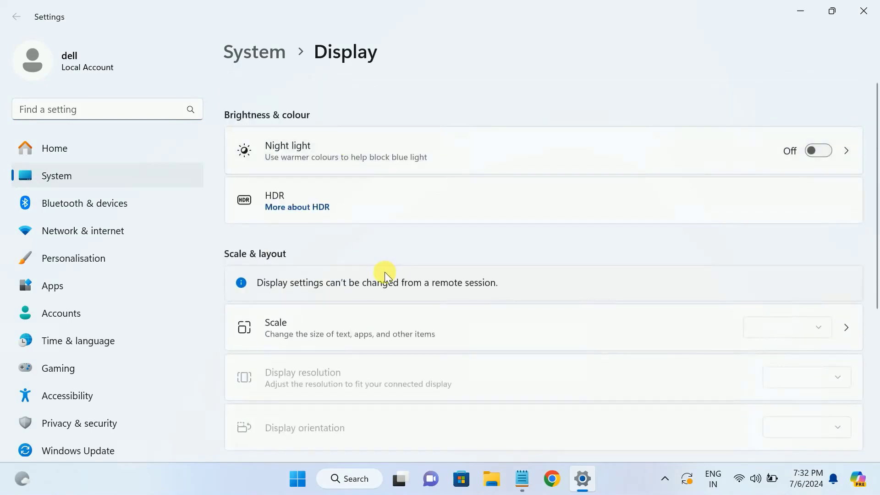
click(863, 12)
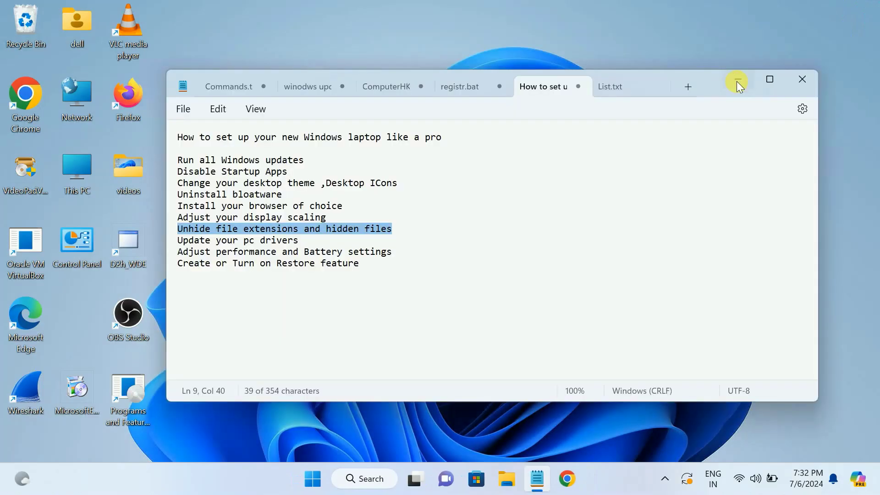
- Minimise the setup checklist in Notepad and open This PC in File Explorer
click(736, 81)
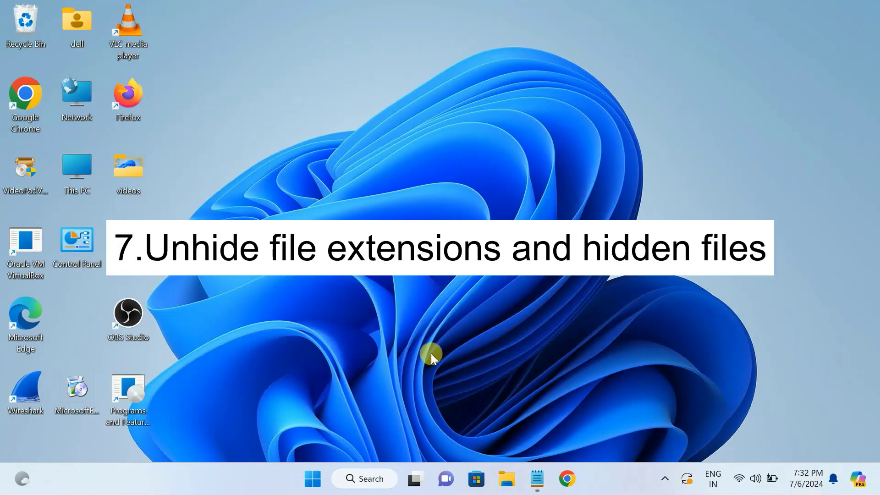
click(506, 480)
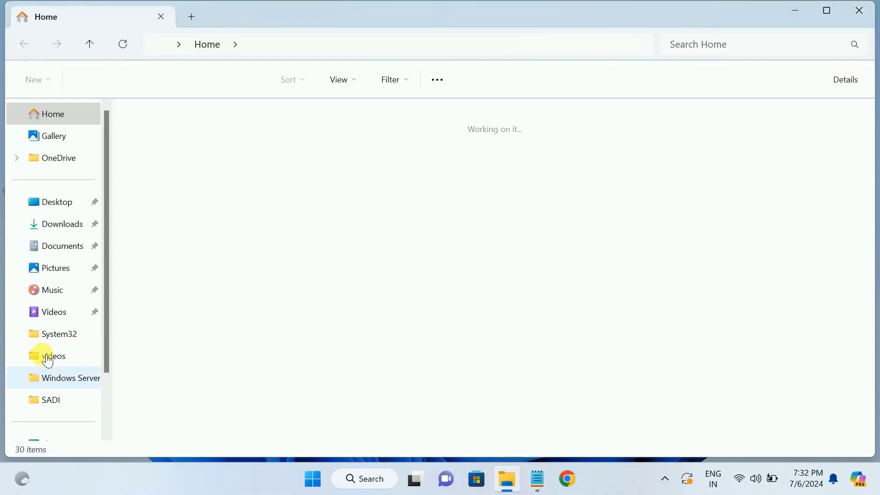
scroll(50, 367, down, 3)
click(55, 375)
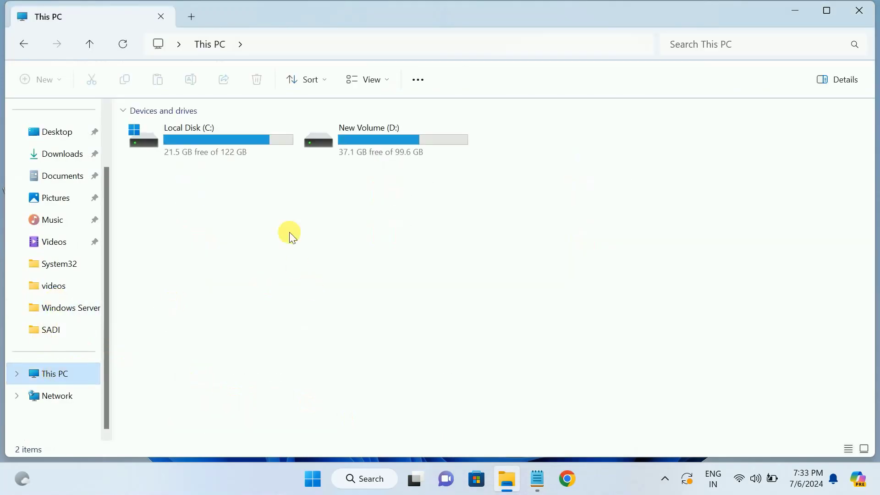
- Turn off the display of hidden items in File Explorer
click(385, 82)
mouse_move(366, 331)
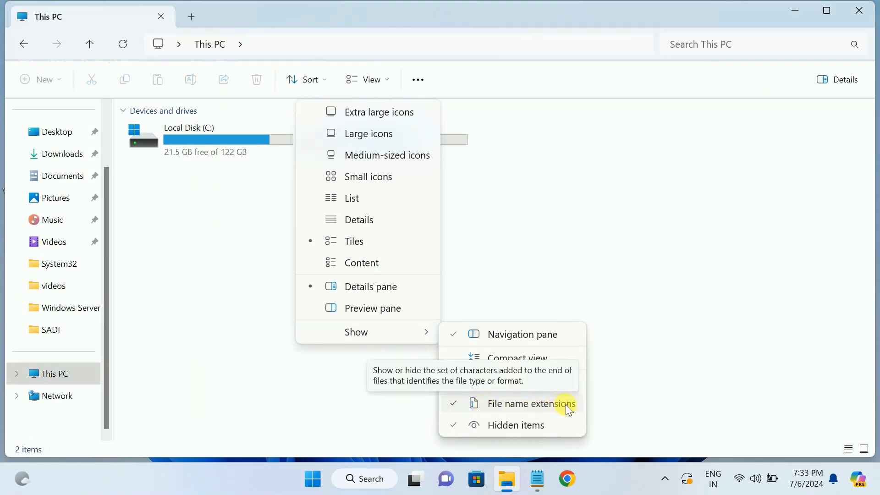
click(521, 427)
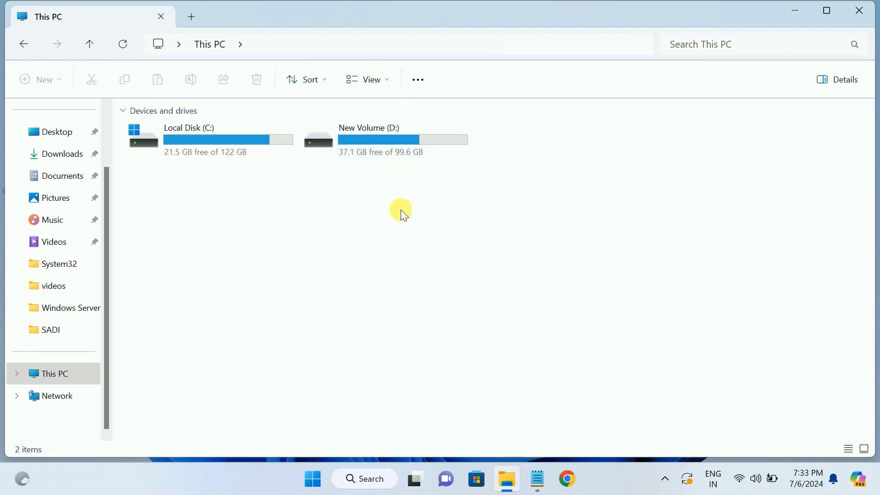
- Turn the display of hidden items back on and close File Explorer
click(387, 79)
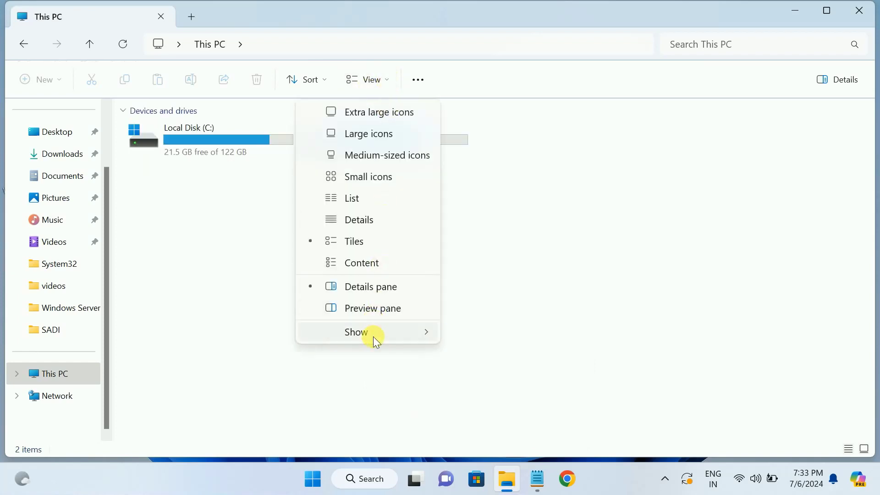
click(488, 424)
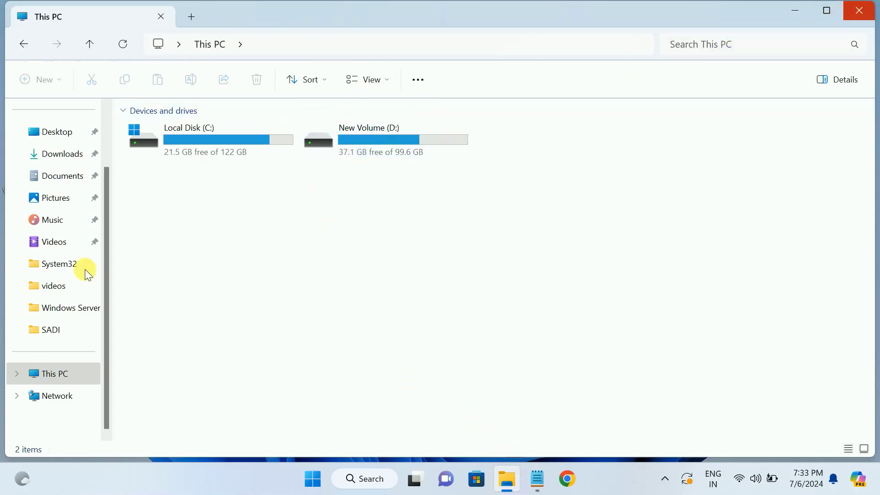
click(860, 10)
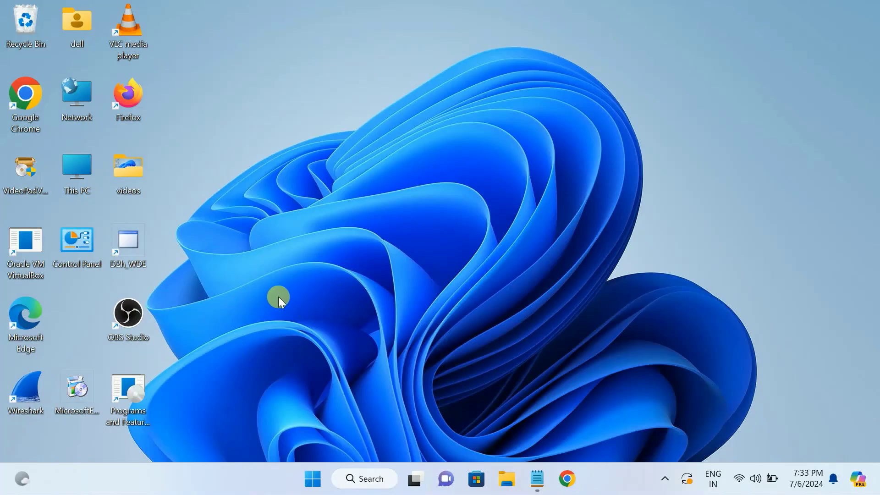
- Open Google Chrome, and launch System Information by searching Windows for msinfo32
double_click(25, 115)
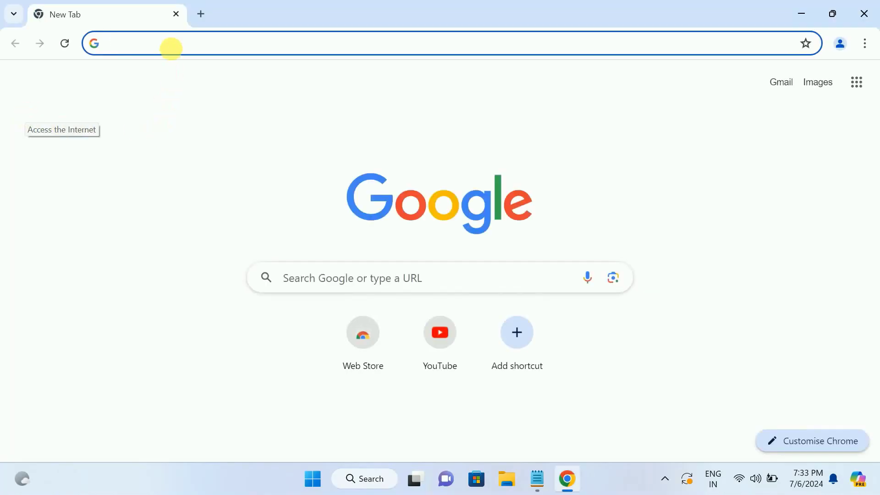
click(169, 46)
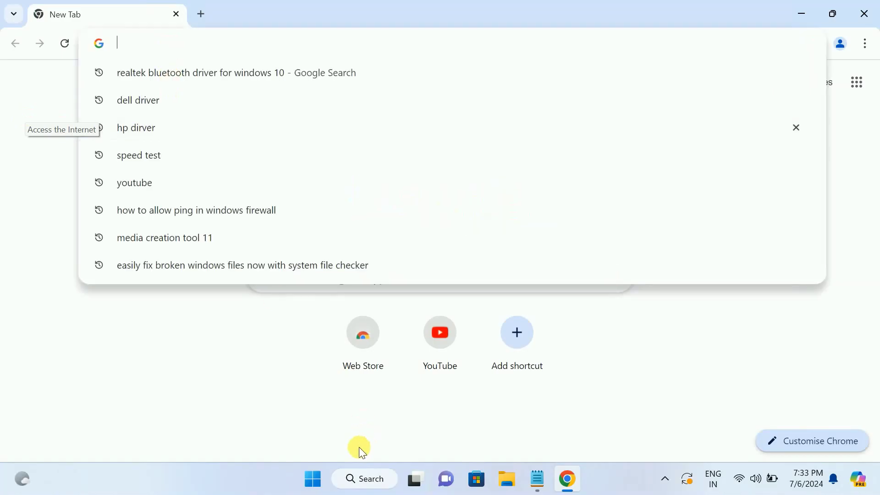
click(362, 479)
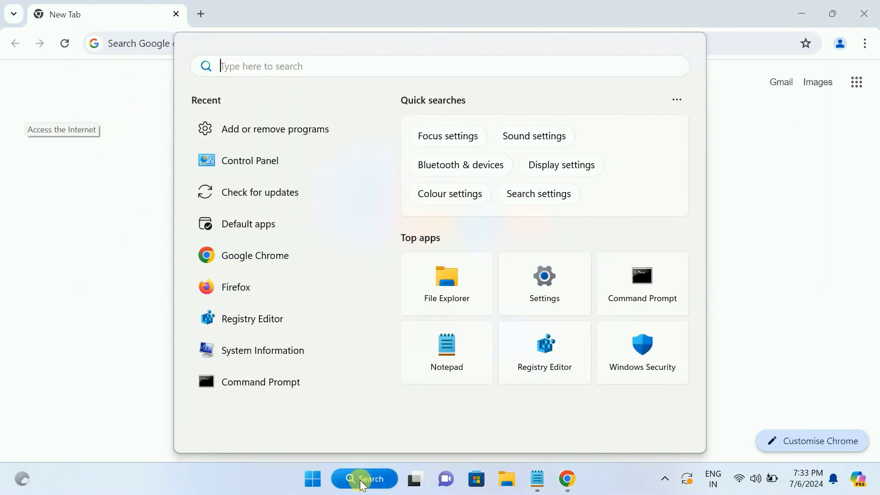
text(msinfo32)
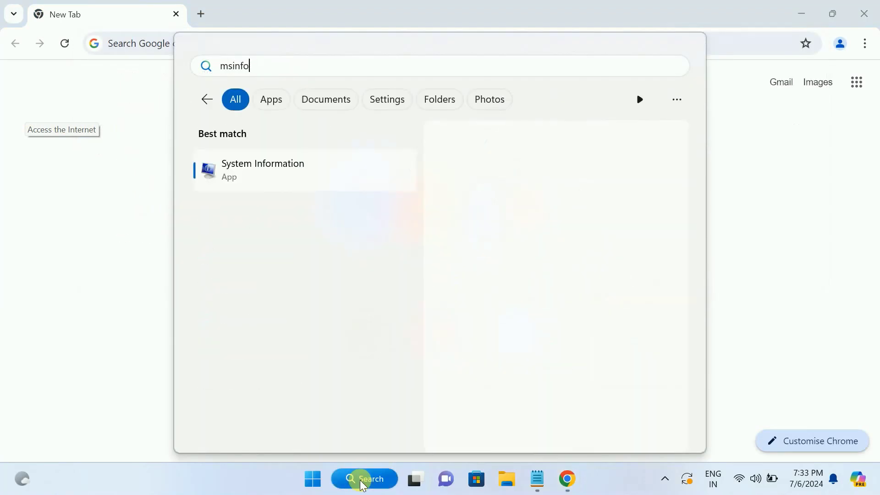
click(295, 178)
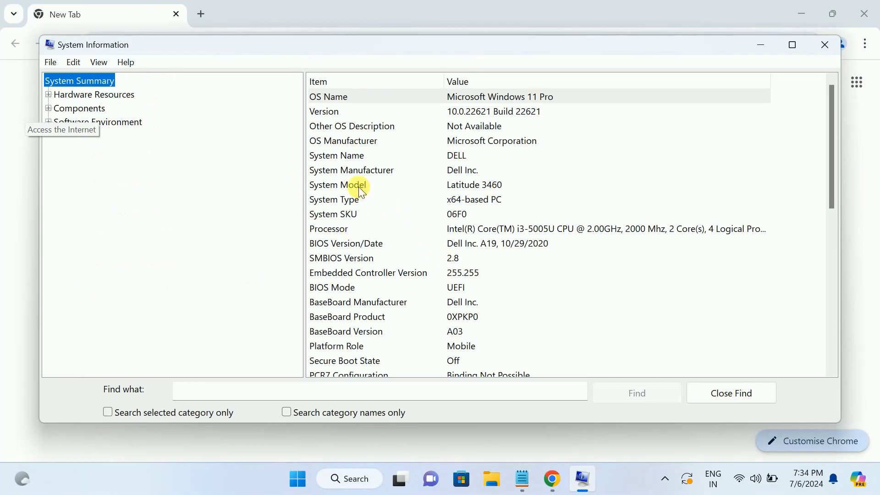
- Examine the system model, system manufacturer and baseboard manufacturer entries, and minimise System Information
click(420, 186)
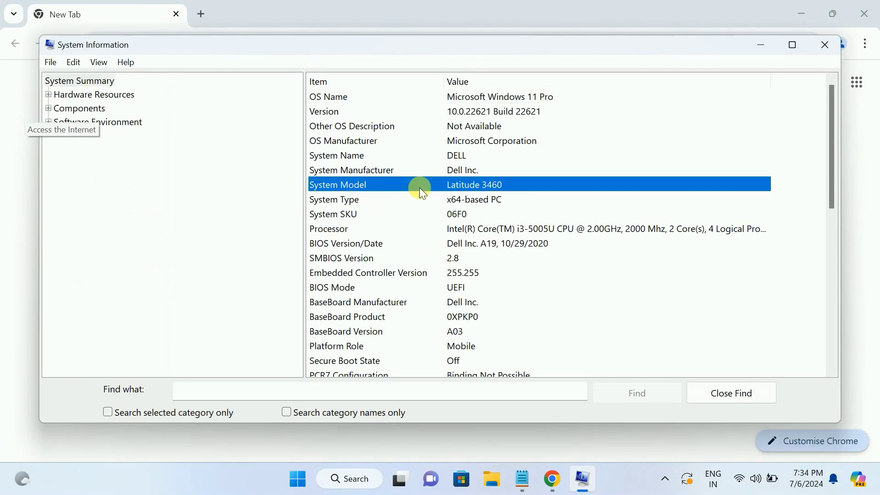
click(357, 172)
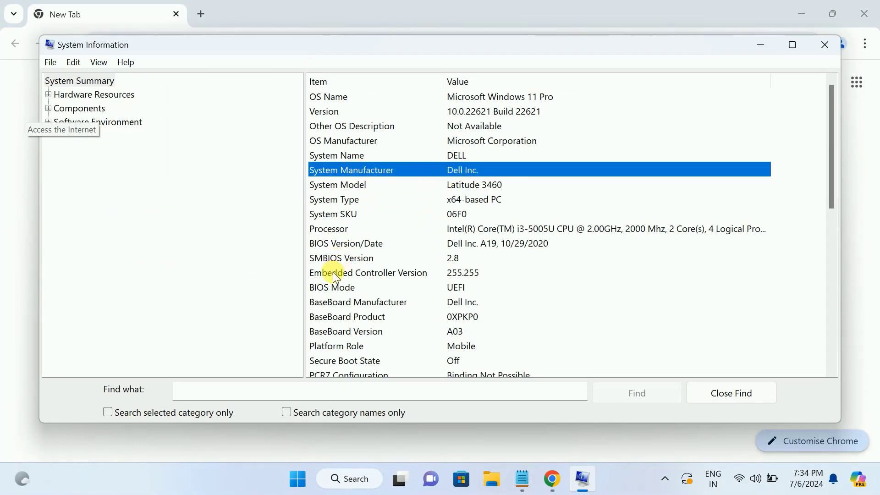
click(345, 305)
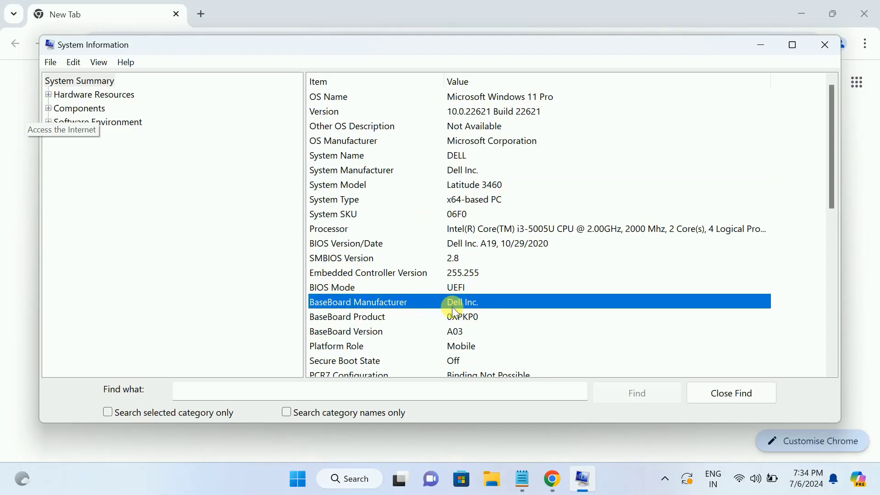
click(761, 46)
- Search Google in Chrome for "dell drivers" and open Dell India's Drivers & Downloads page in a new tab
click(188, 41)
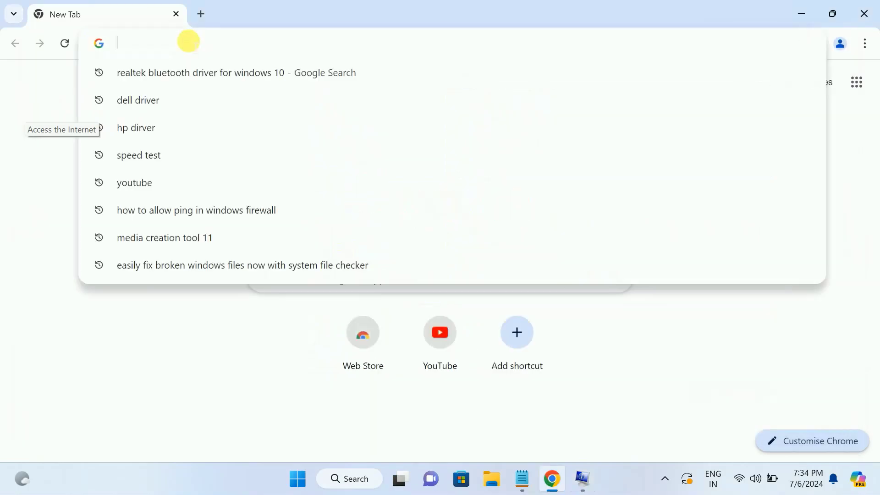
text(dell drivers)
key(Return)
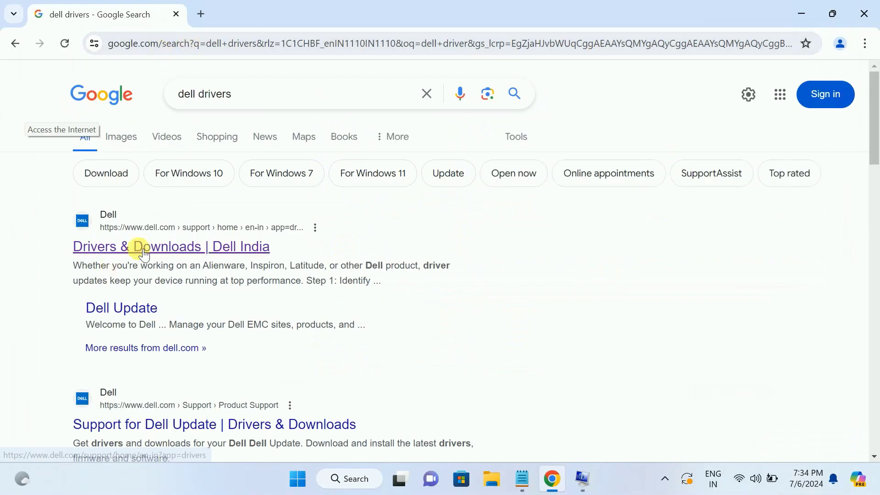
drag(143, 254, 203, 11)
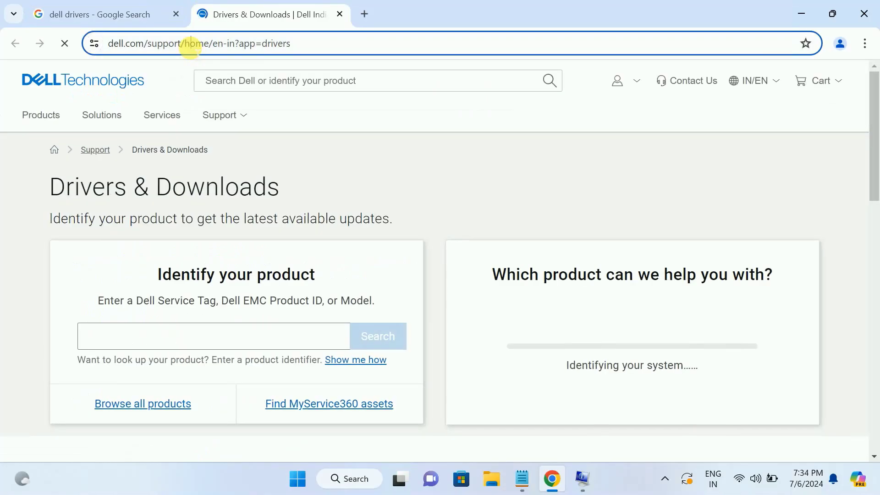
click(192, 45)
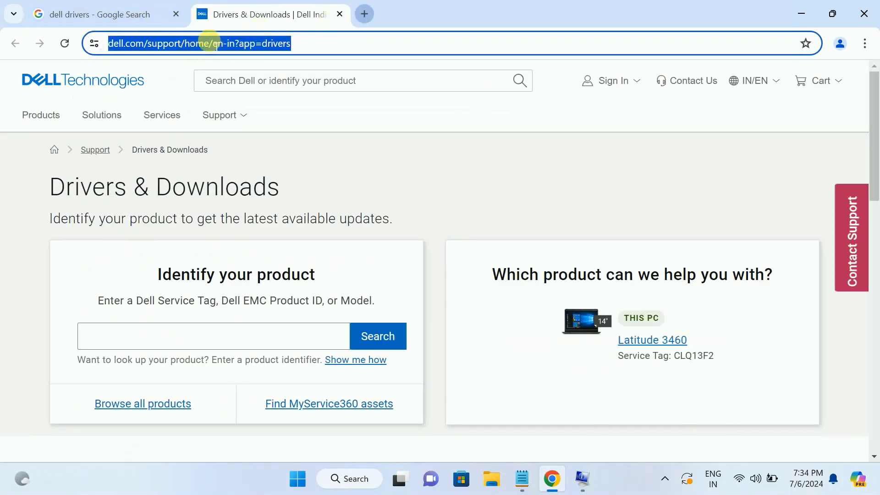
- Search for "hp drivers" in another tab, open the official HP drivers page, and return to the Dell page
click(365, 14)
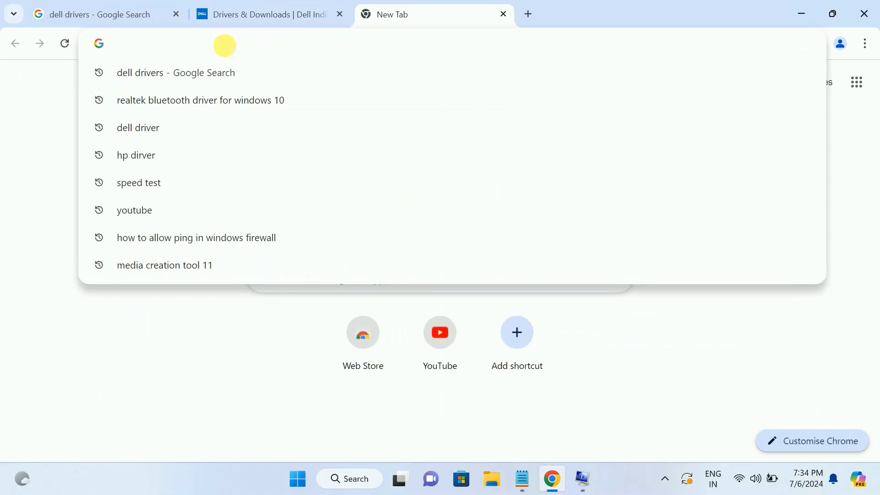
text(hp dr)
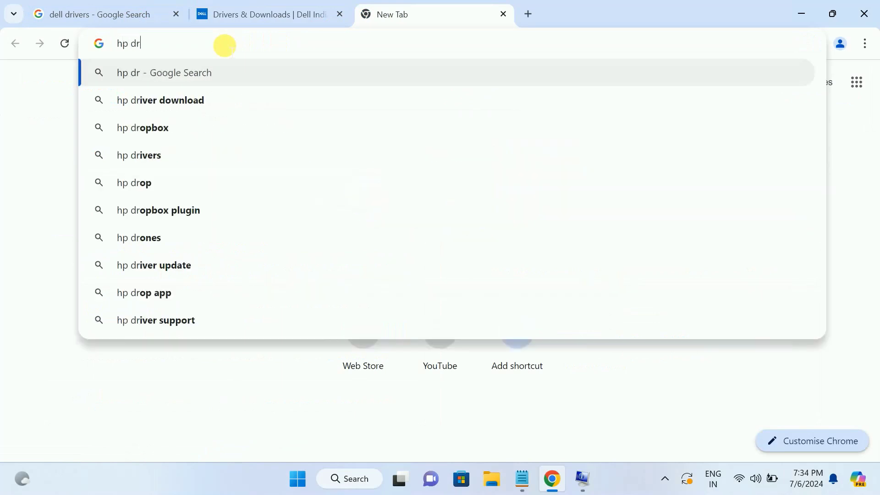
text(ivers)
key(Return)
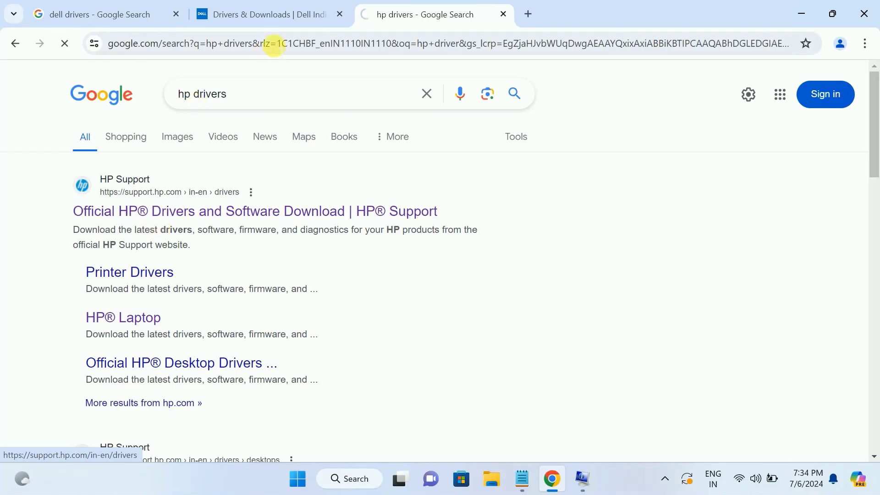
click(264, 23)
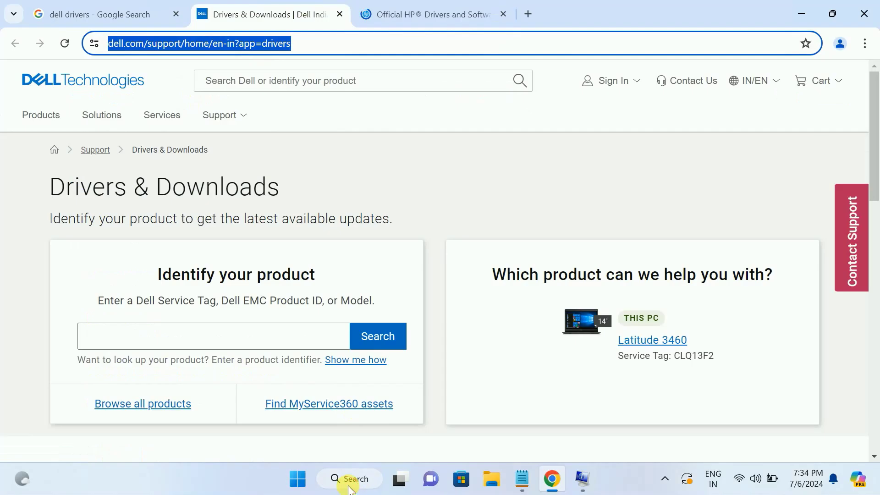
- Open Command Prompt and run "wmic bios get serialnumber" to retrieve the laptop's serial number
click(349, 486)
text(cmd)
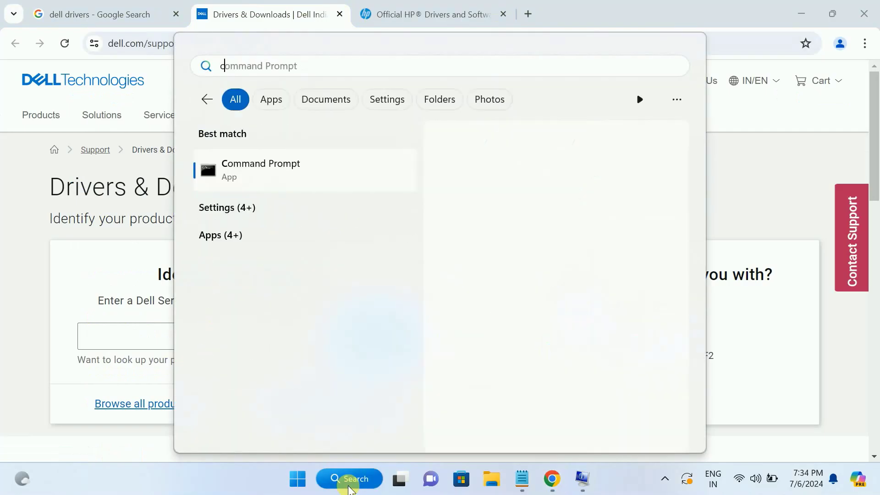
click(325, 177)
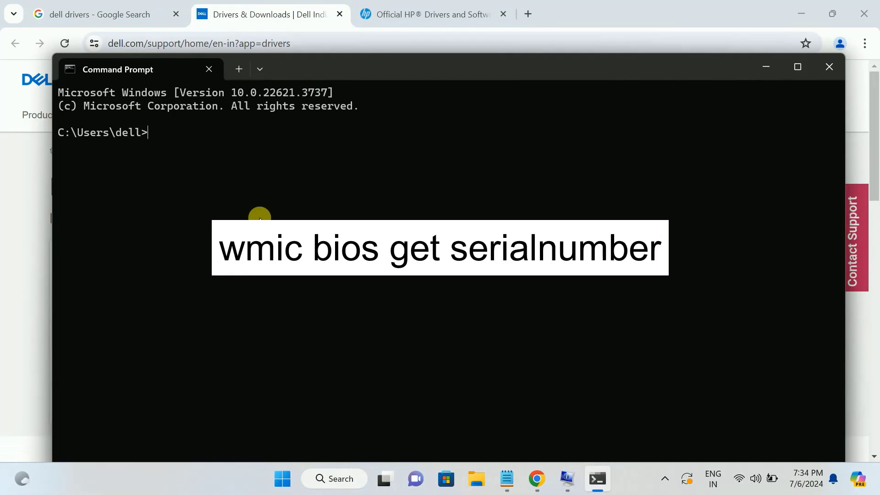
text(wmic bios get )
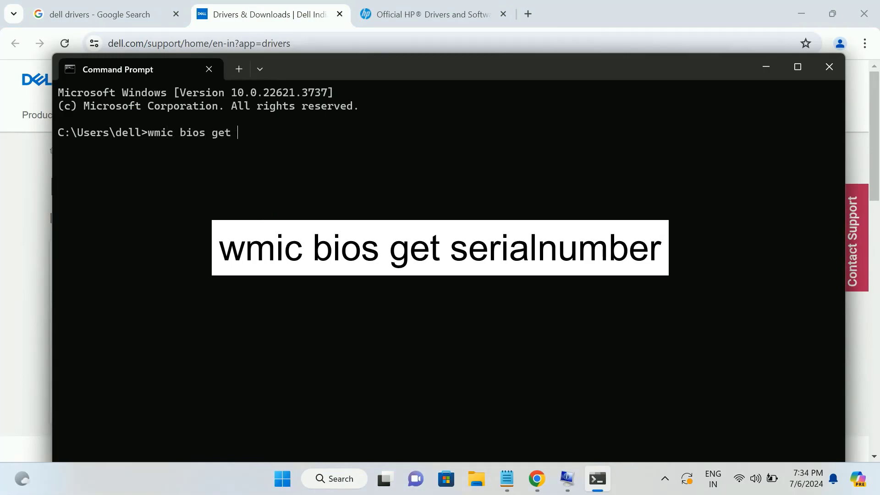
text(serialnumber)
key(Return)
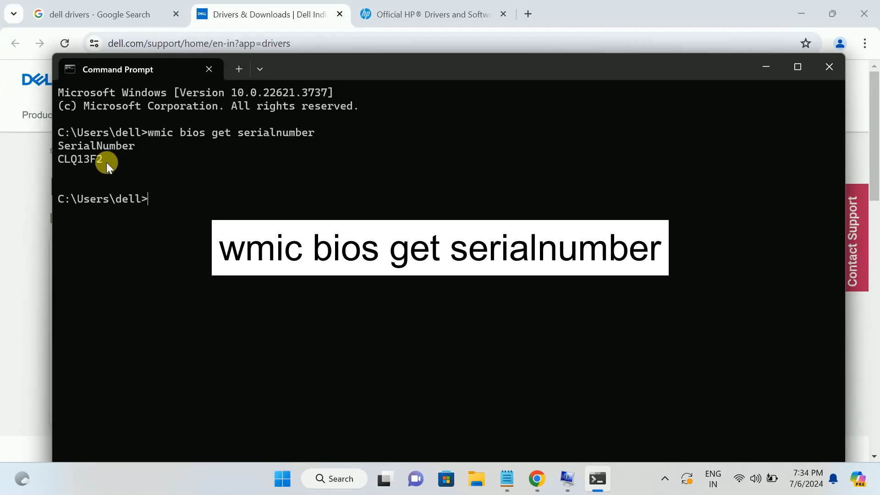
- Copy the laptop's serial number into Dell's product identification field, search for the product, and close the HP drivers tab
drag(106, 162, 40, 162)
key(ctrl+c)
click(769, 72)
click(216, 335)
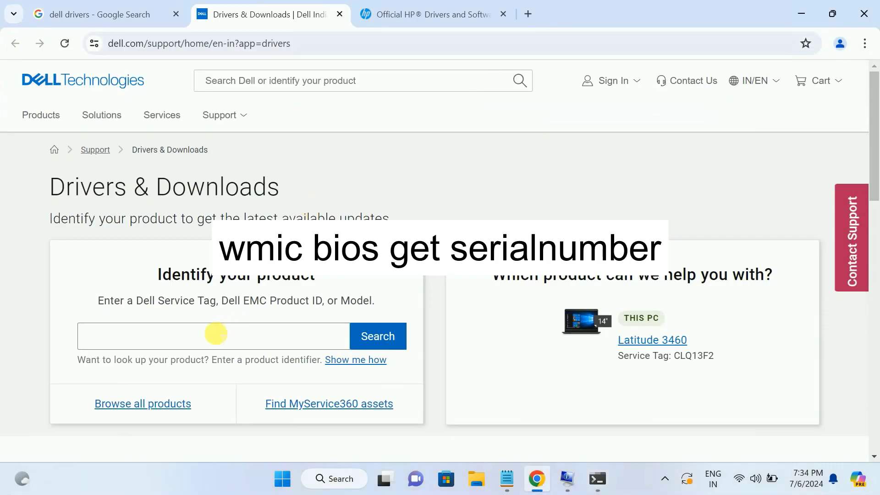
key(ctrl+v)
click(356, 345)
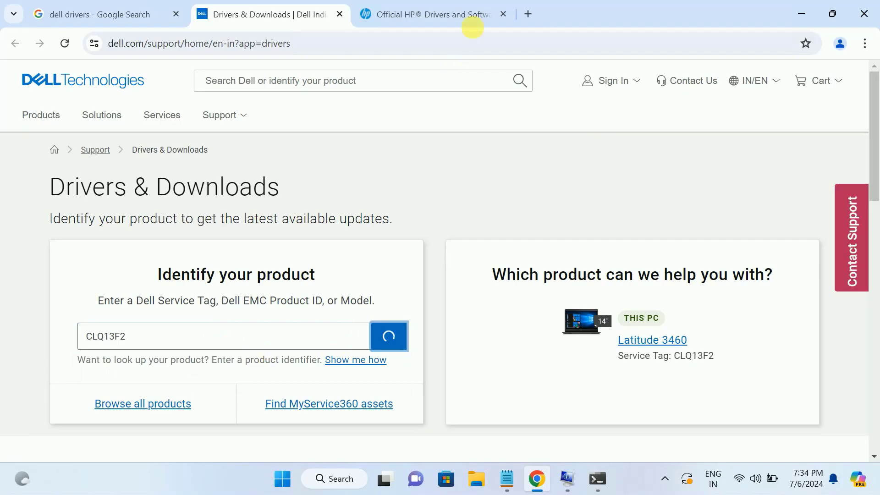
click(504, 17)
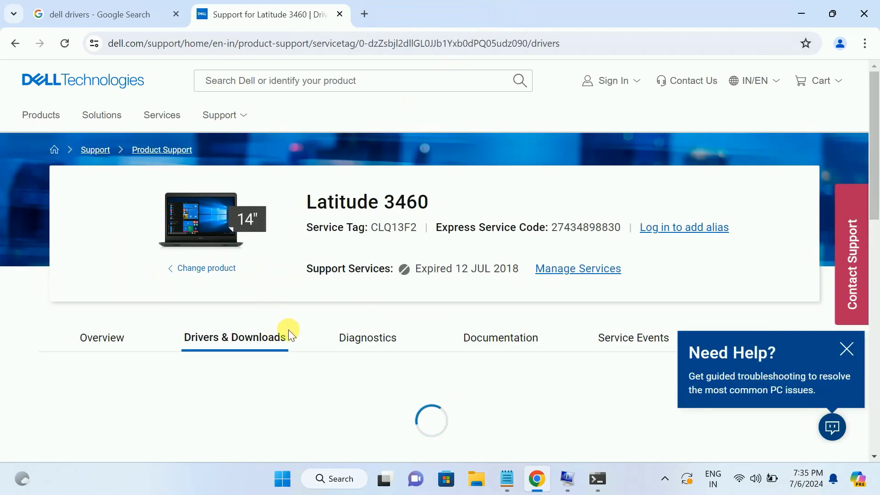
- Dismiss the help pop-up, run Dell's automatic check for driver updates on the Latitude 3460, and close the browser
scroll(288, 329, down, 3)
scroll(288, 329, down, 2)
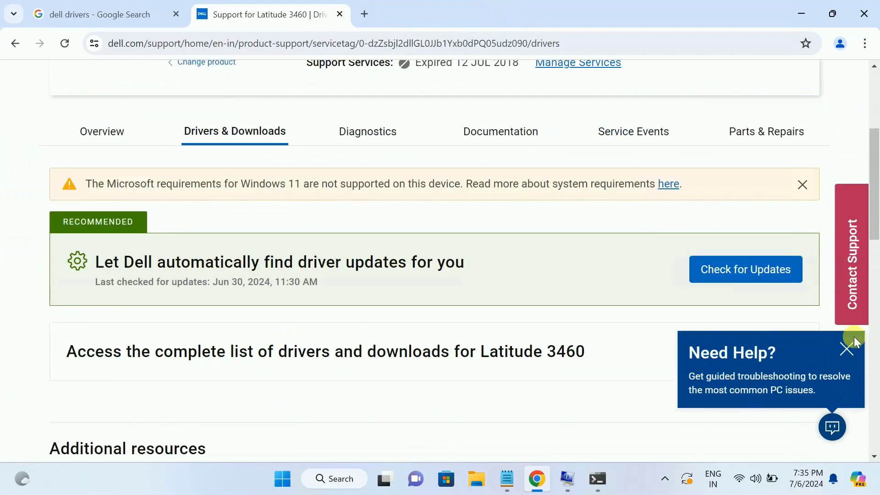
click(847, 350)
click(714, 275)
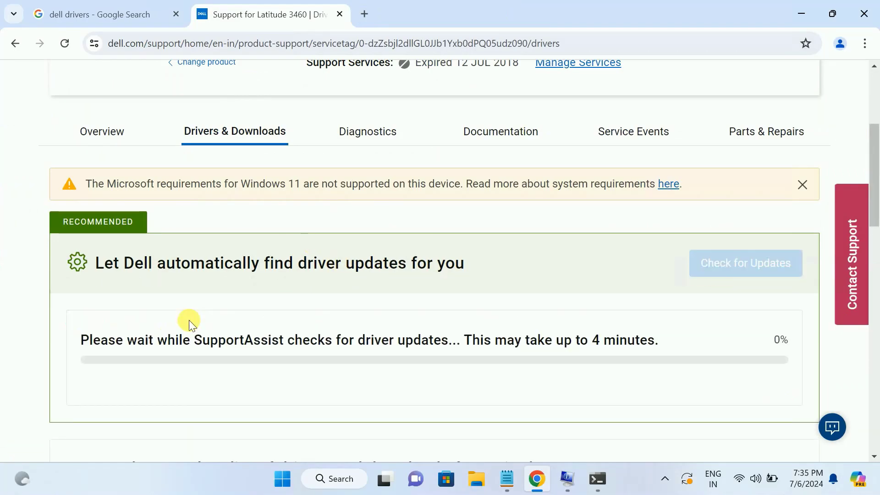
scroll(192, 320, down, 1)
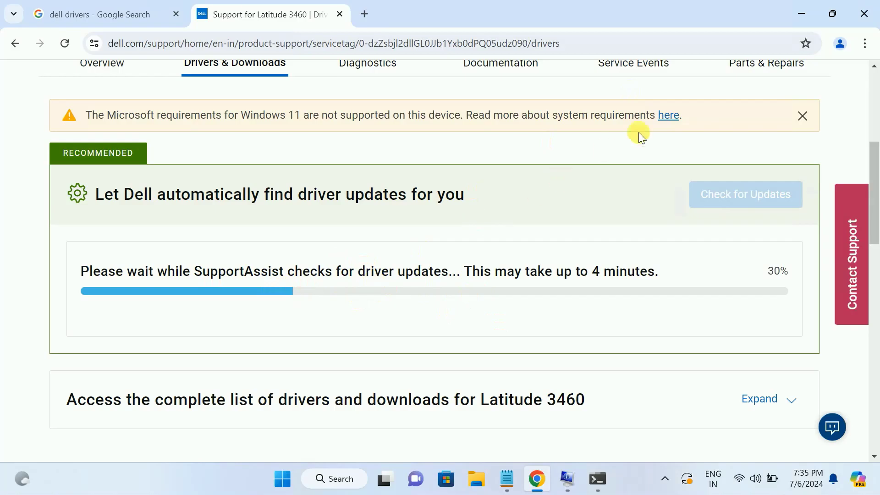
click(865, 16)
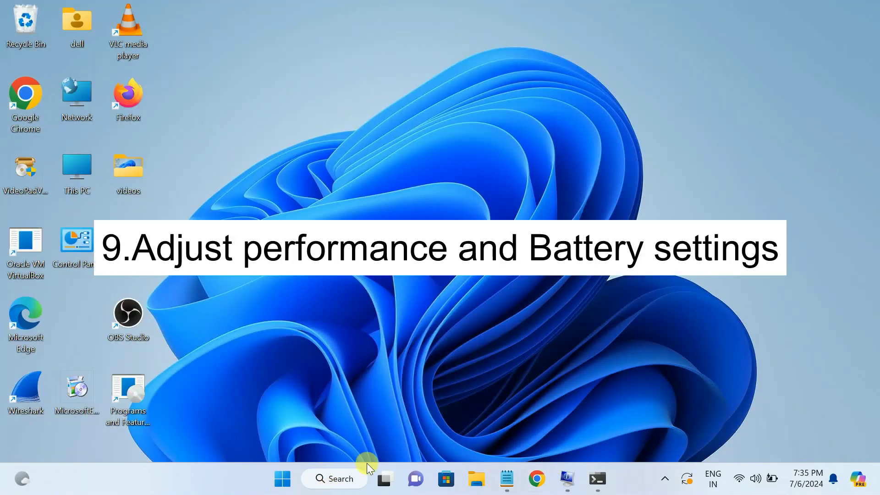
- Open Control Panel and switch its view to Large icons
click(344, 480)
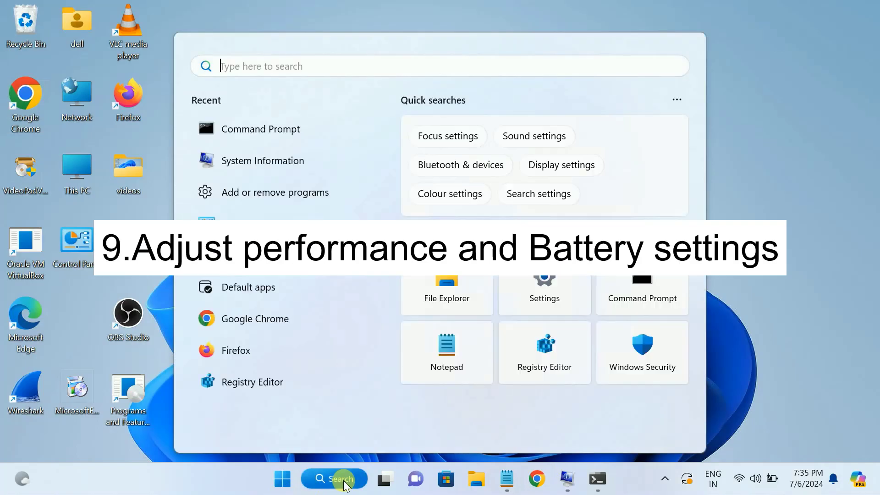
text(contr)
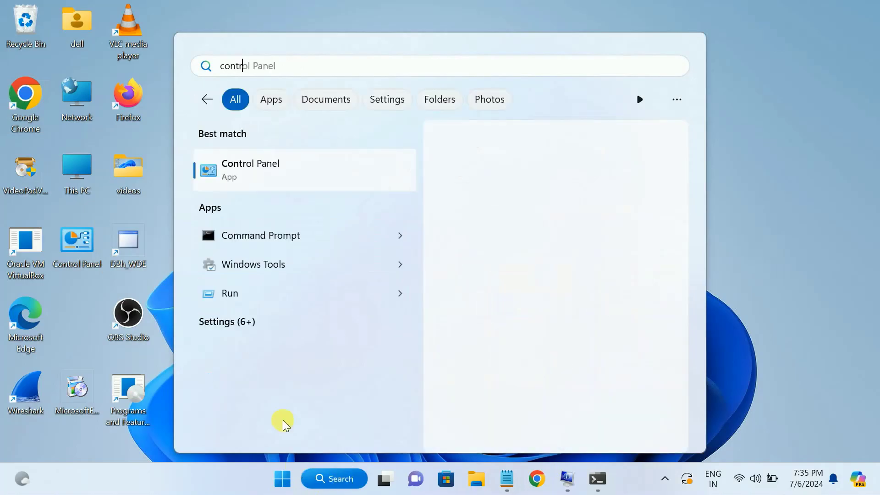
click(288, 168)
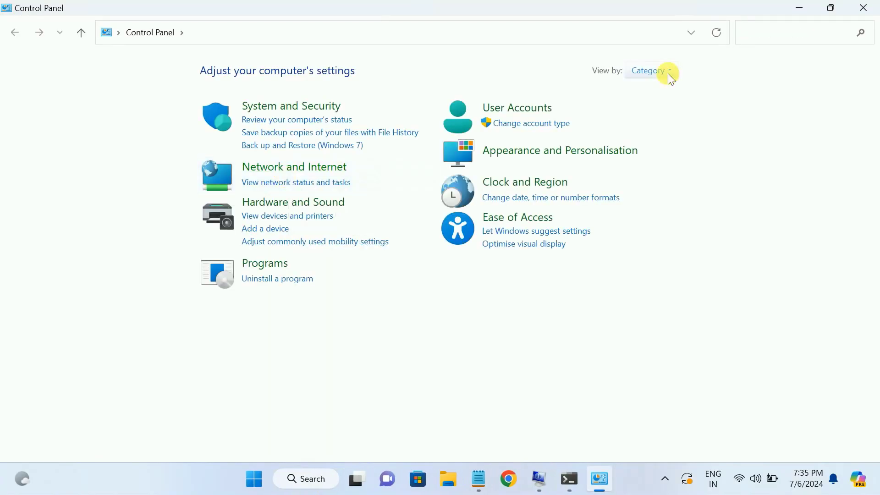
click(671, 79)
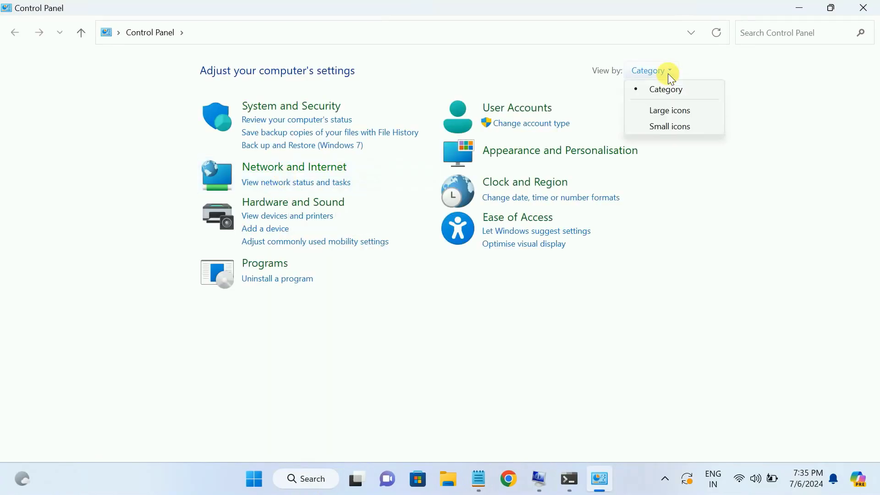
click(678, 108)
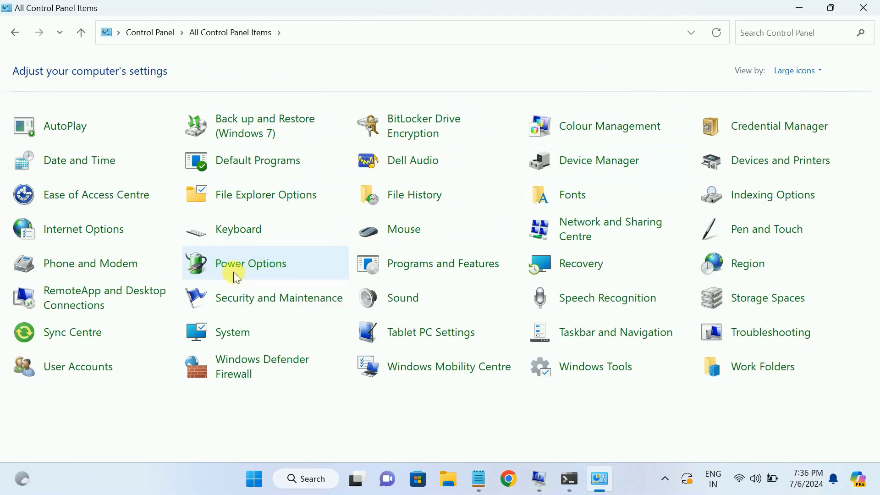
- Open the Ultimate Performance plan's settings in Power Options and unlock the currently unavailable settings
click(245, 270)
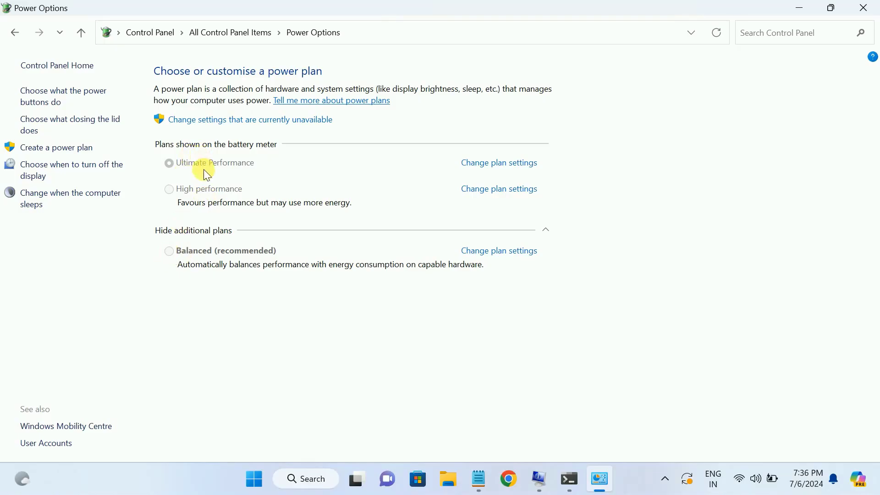
click(501, 163)
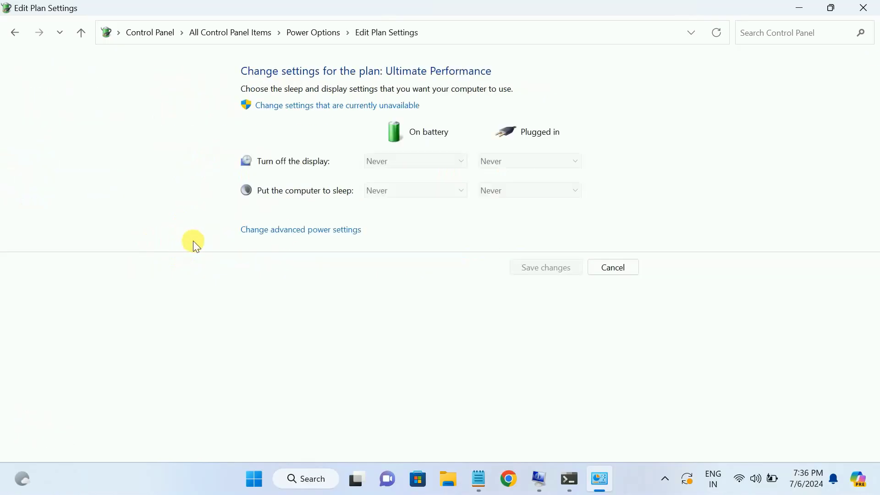
click(342, 107)
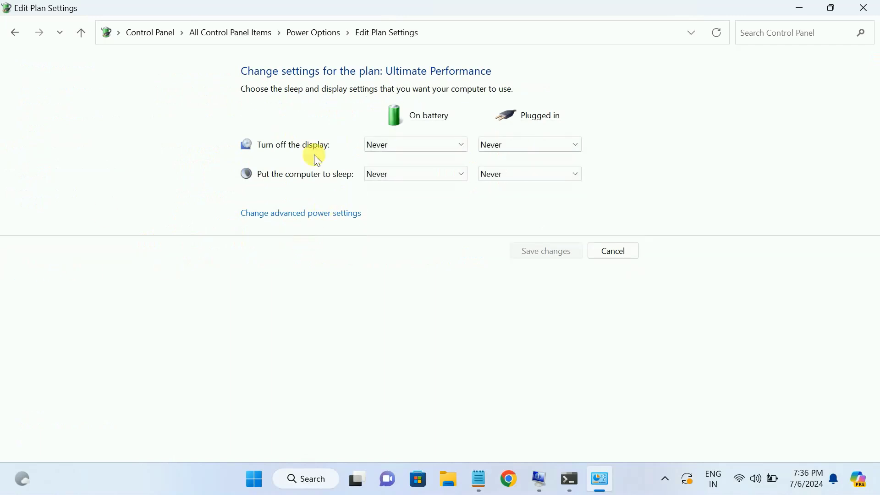
- Review the Ultimate Performance plan's display-off and sleep timeouts on battery and plugged in, choosing Never for sleep when plugged in
click(383, 148)
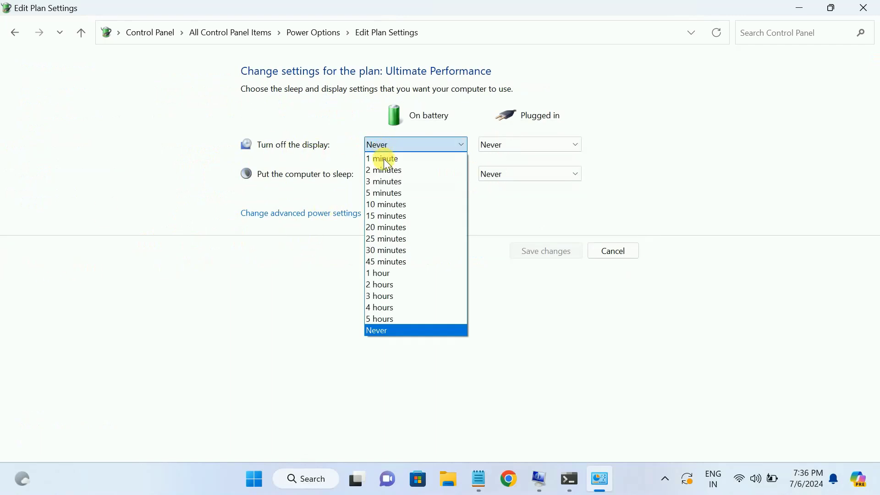
click(519, 147)
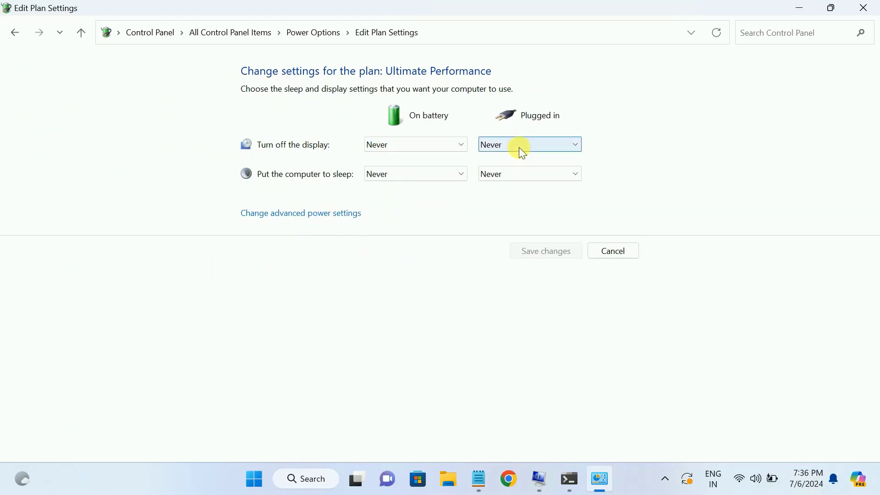
click(519, 147)
click(406, 172)
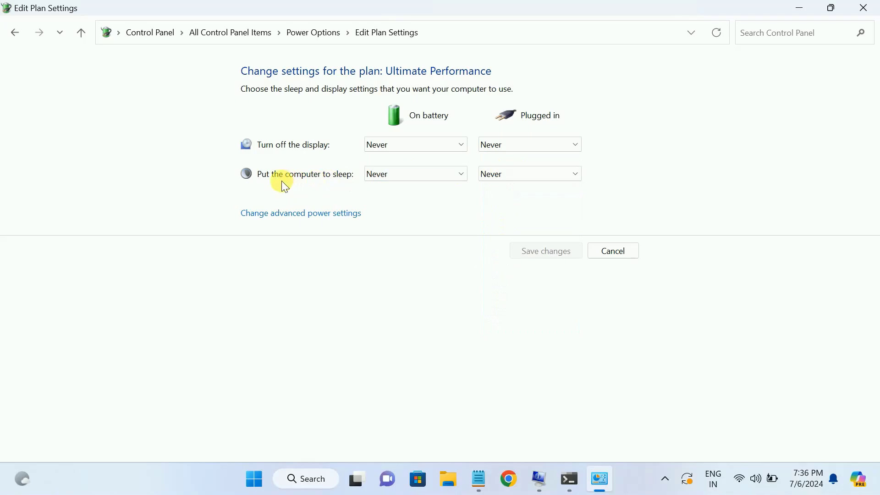
click(391, 174)
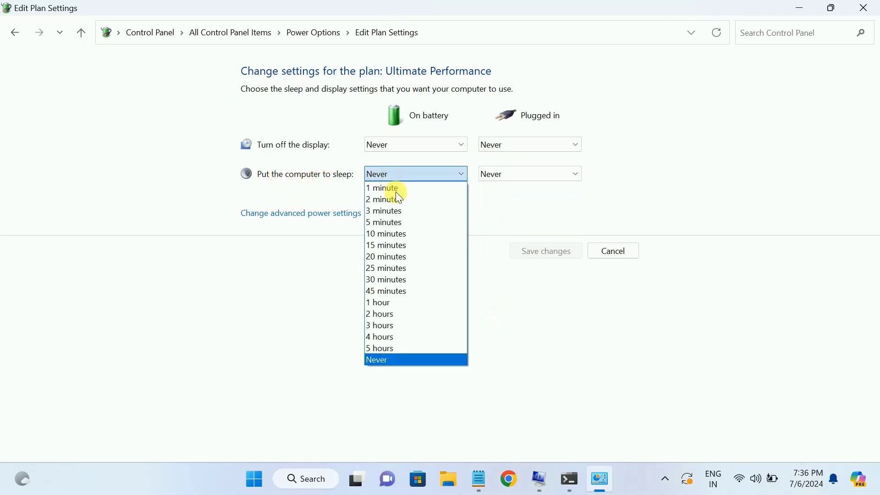
click(506, 177)
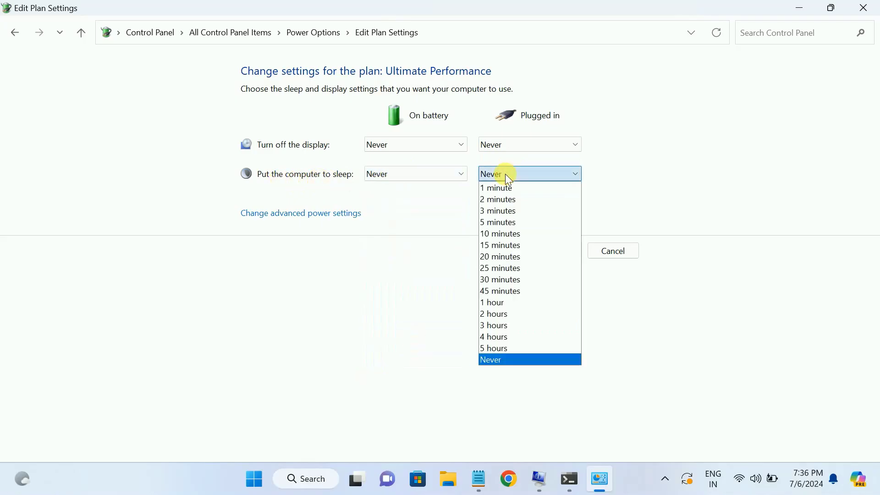
click(483, 360)
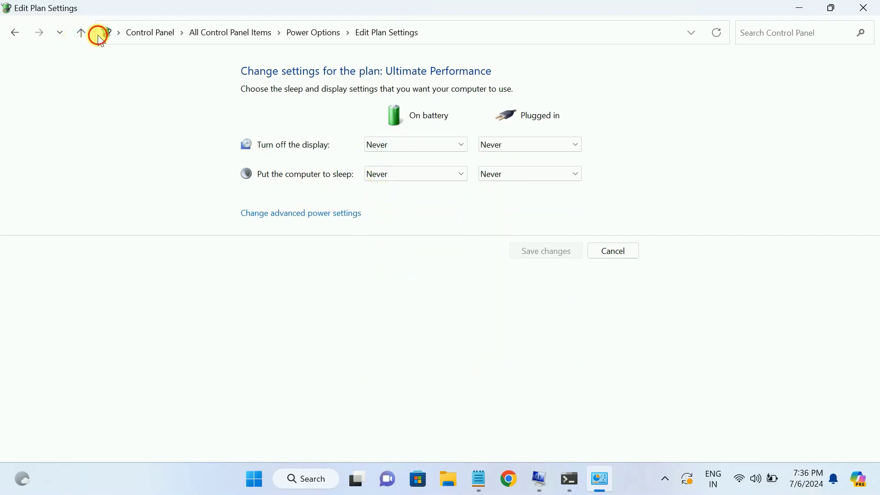
- Return to Power Options, unlock its unavailable settings, then reopen and unlock the Ultimate Performance plan's settings
click(81, 34)
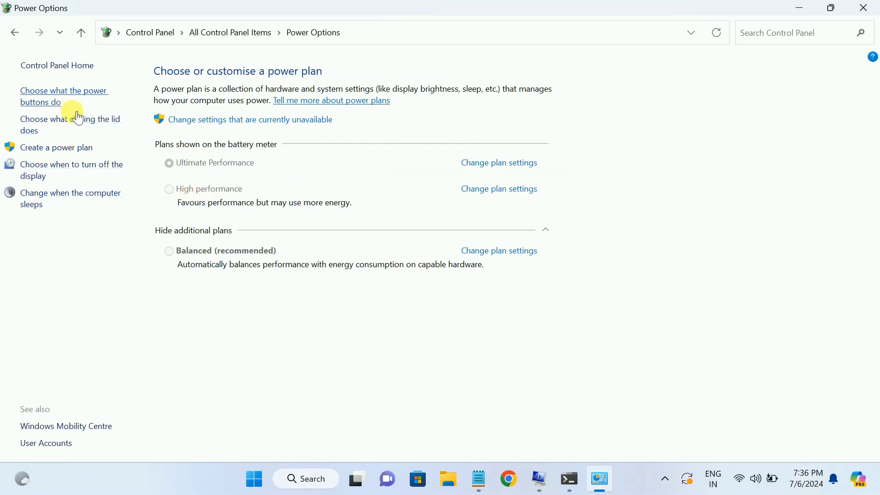
click(246, 120)
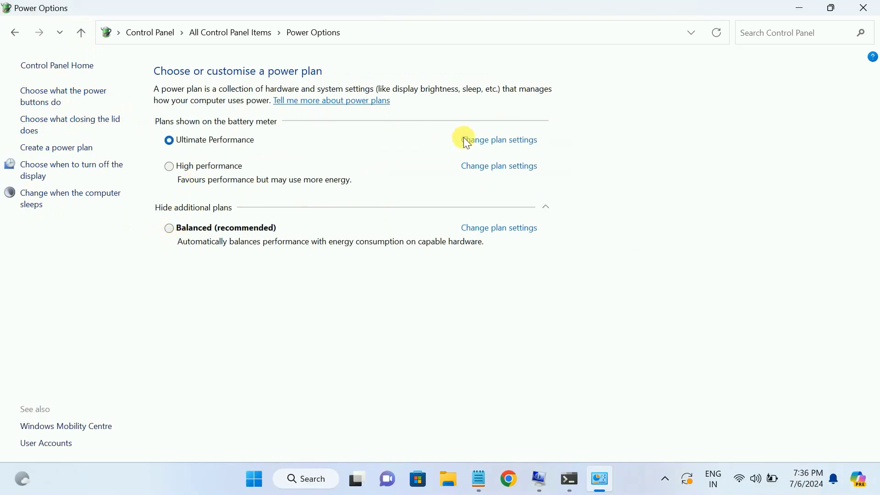
click(490, 142)
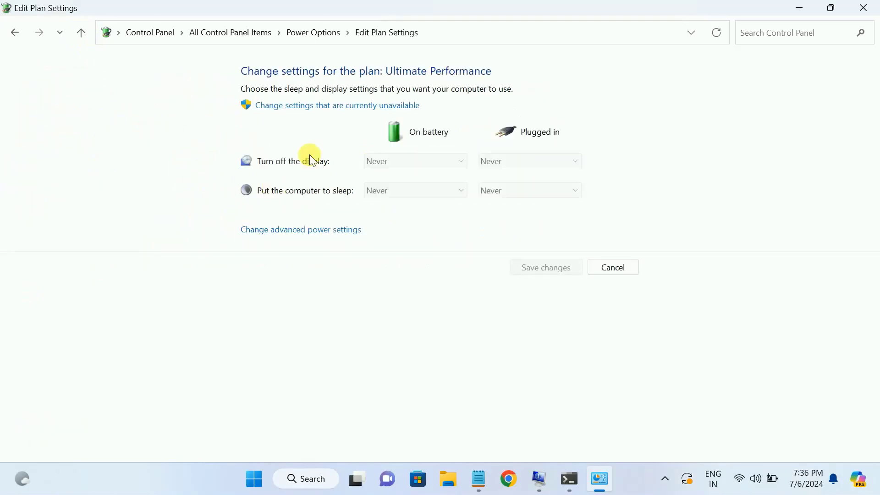
click(321, 106)
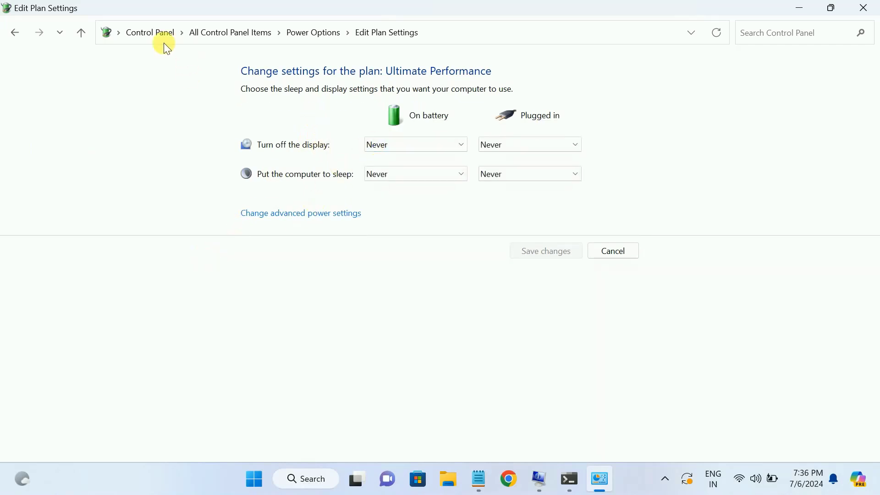
- Unlock the power button and shut-down settings, leave fast start-up turned off, save the changes, and close Control Panel
click(82, 35)
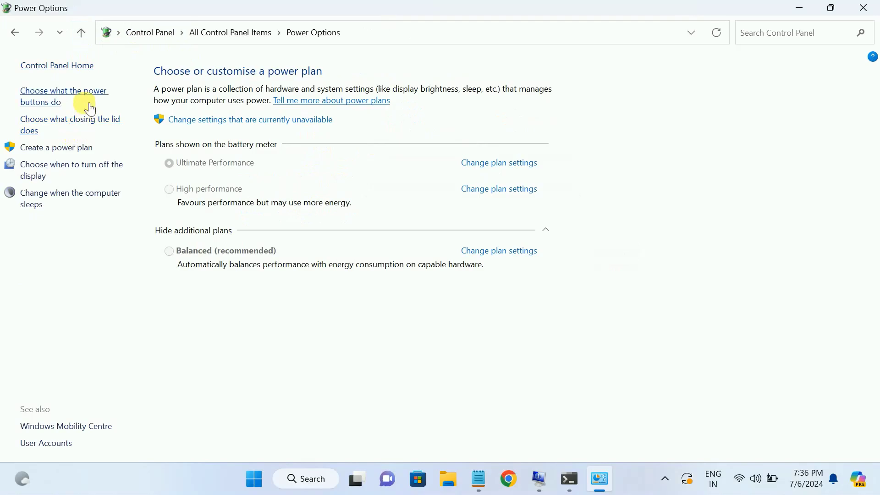
click(89, 105)
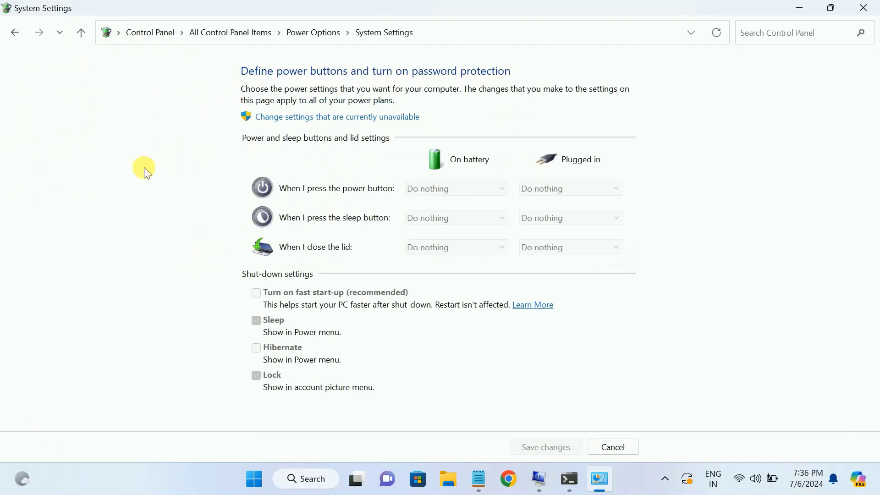
click(319, 117)
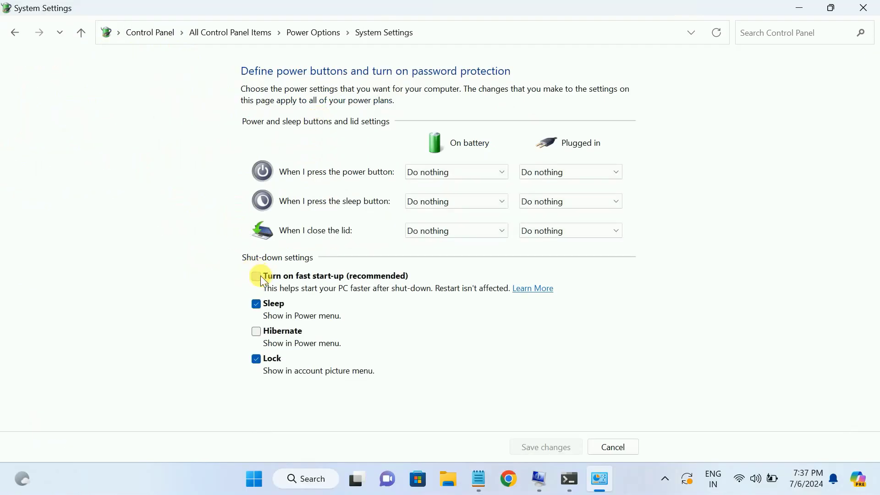
click(256, 275)
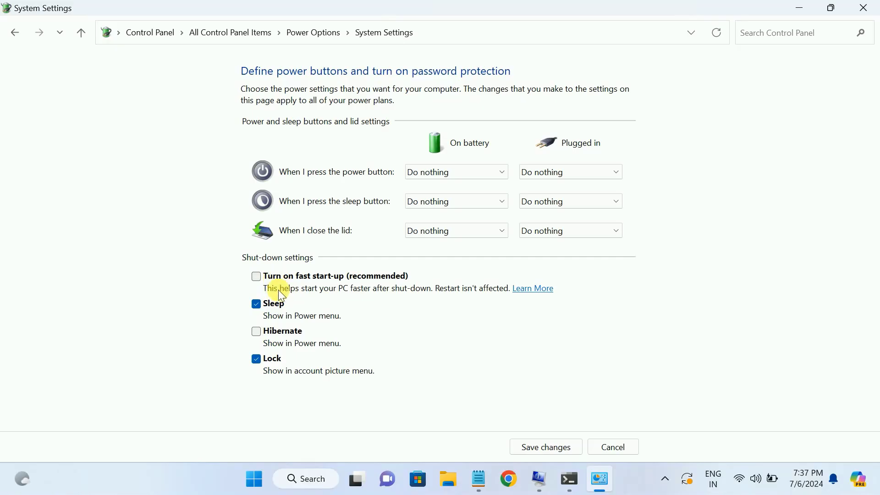
click(517, 446)
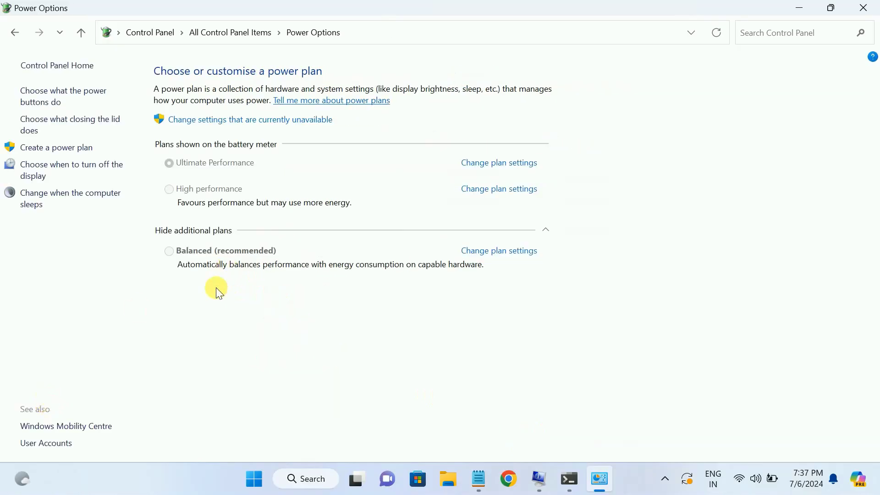
click(864, 8)
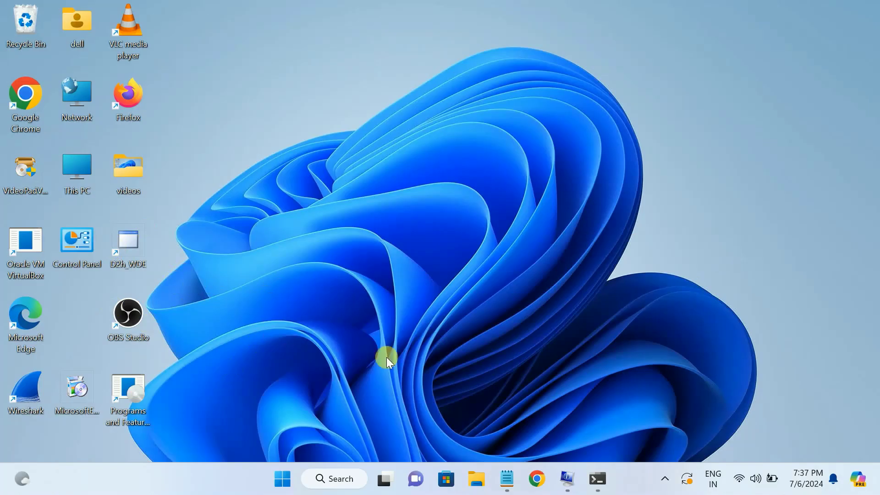
- Find and open the Create a restore point settings, and accept system protection turned on for Local Disk (C:)
click(334, 479)
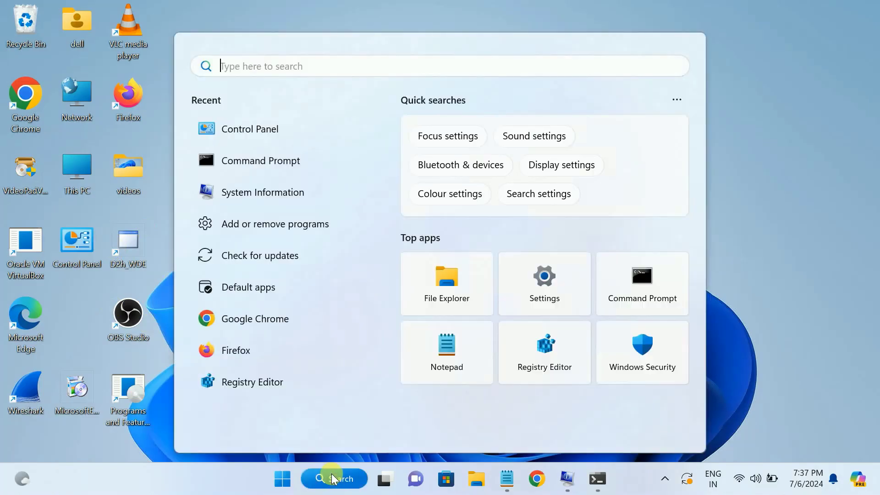
text(create)
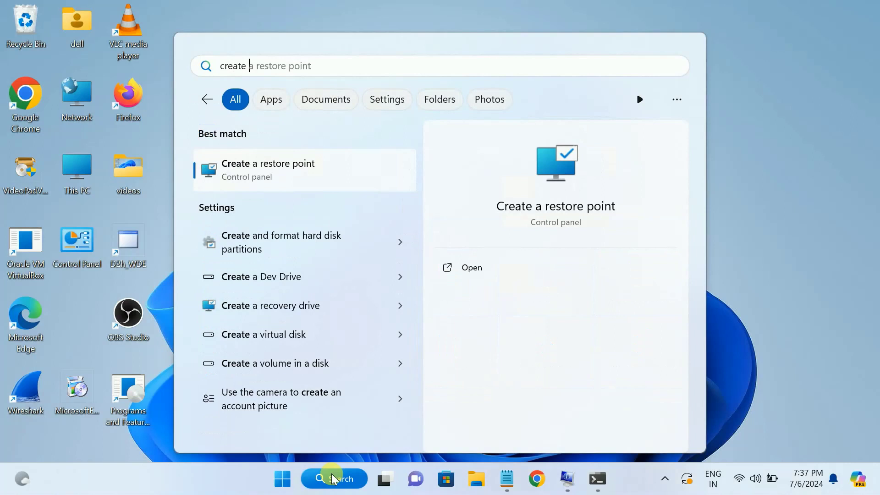
key(Right)
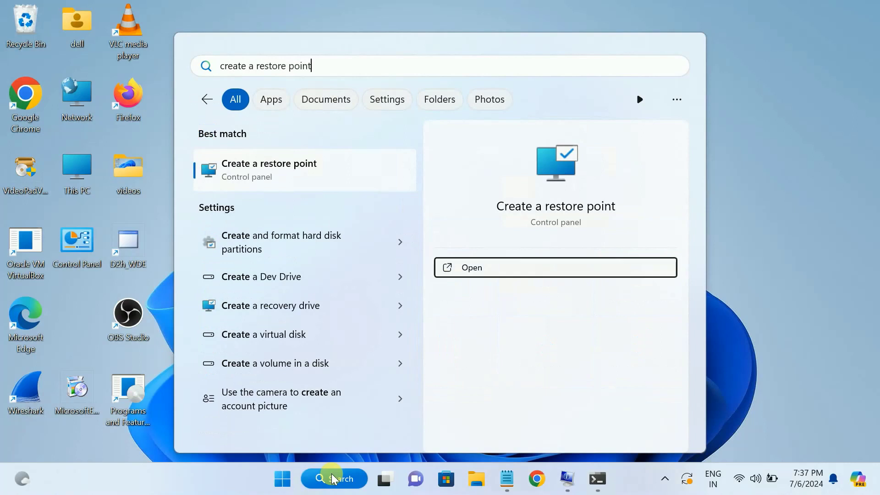
click(278, 172)
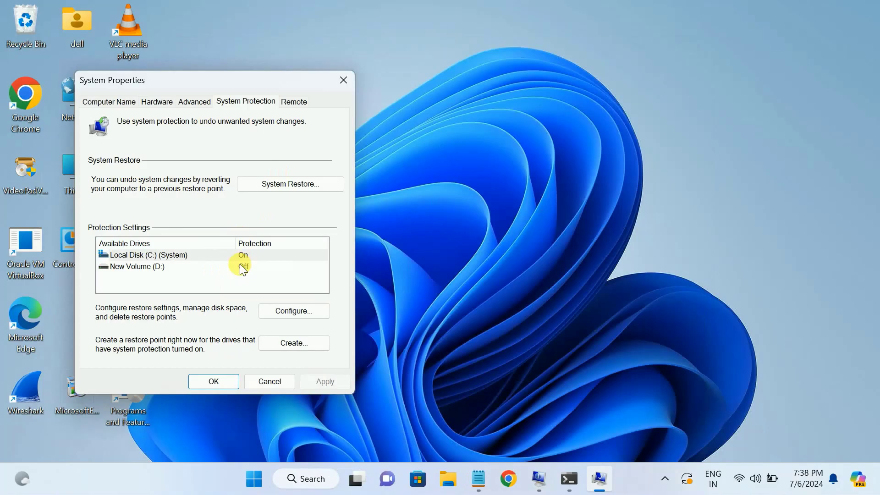
click(295, 309)
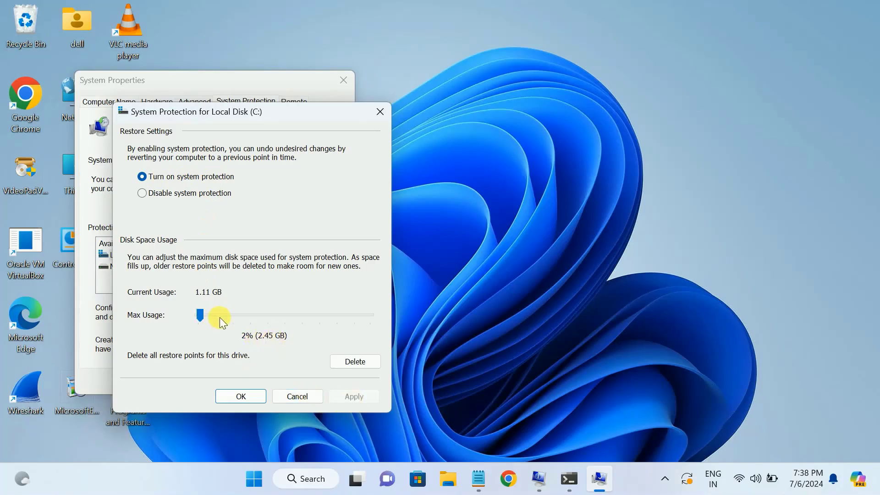
click(250, 397)
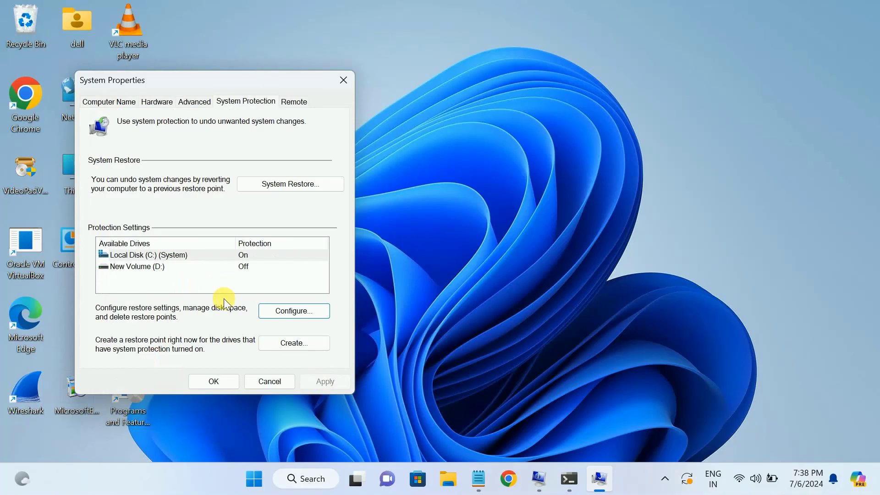
- Create a restore point described as 6-7-2024 and dismiss the completion message
click(294, 344)
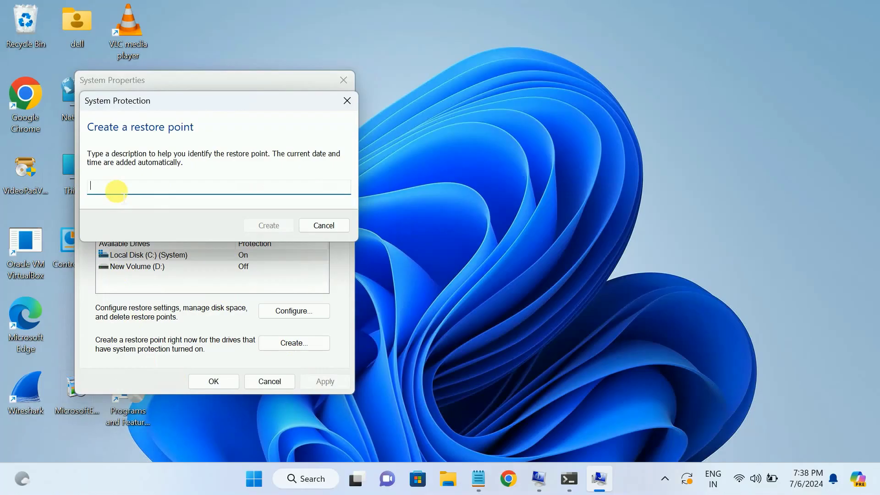
text(6-)
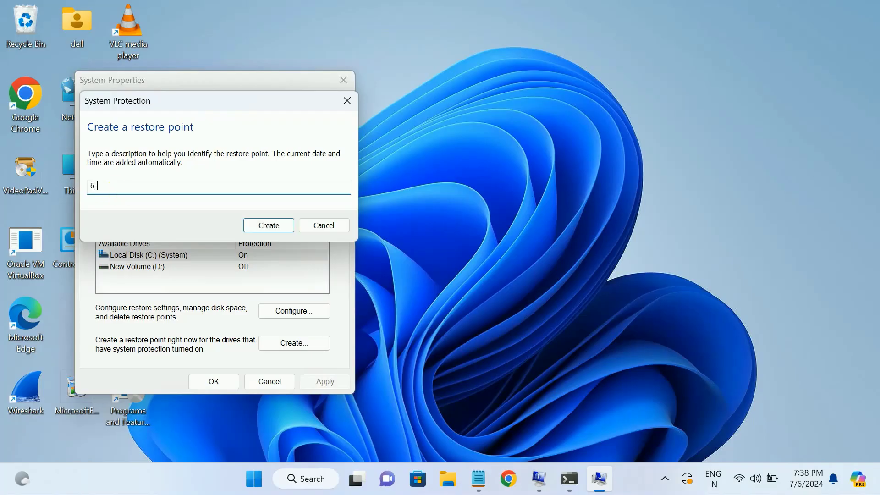
text(7-2024)
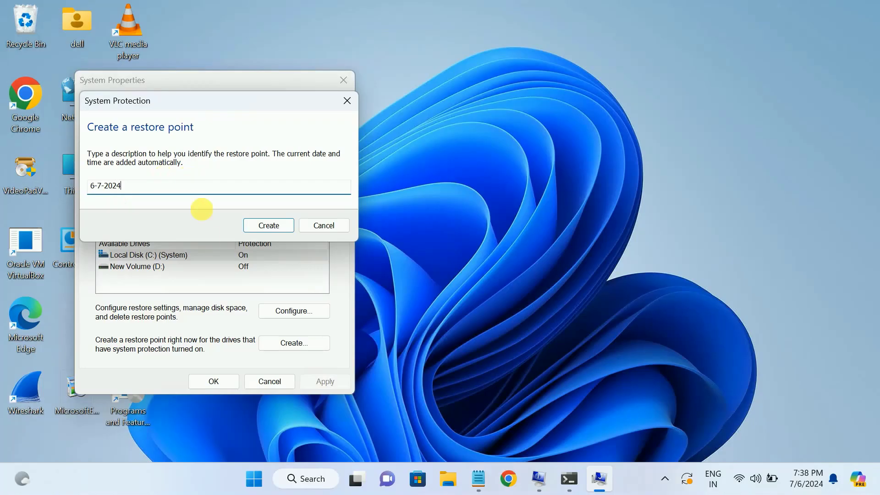
click(268, 227)
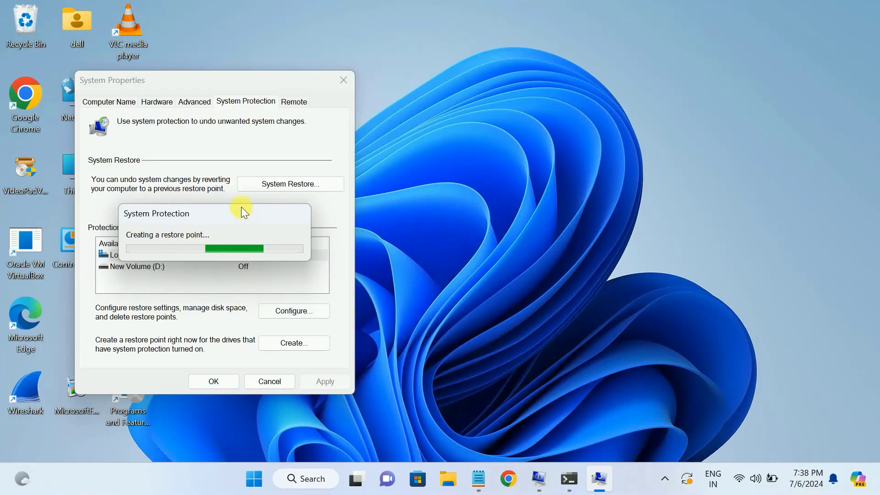
drag(241, 207, 343, 218)
drag(460, 197, 471, 192)
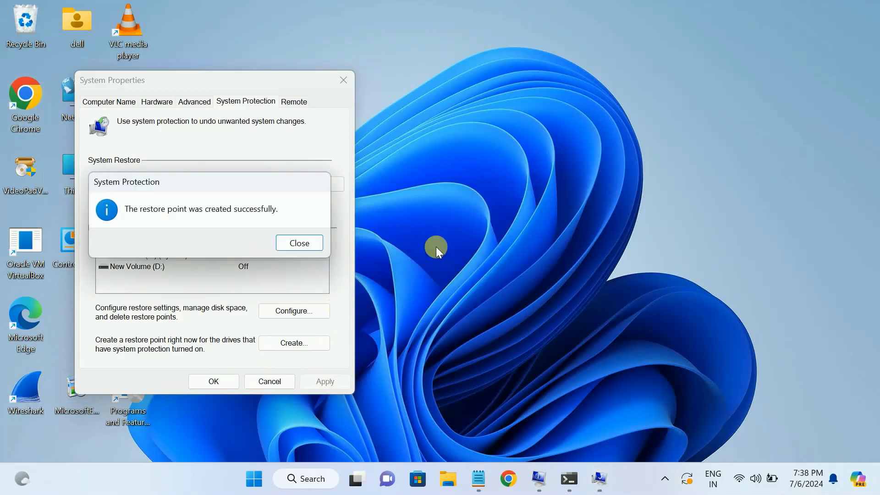
click(305, 247)
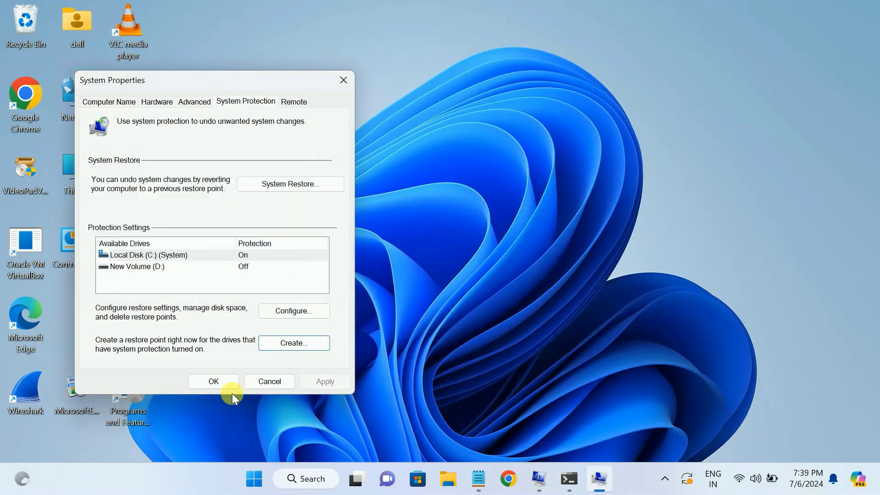
- Walk through System Restore with the 6-7-2024 restore point, decline the final confirmation, and close System Restore and System Properties
click(289, 183)
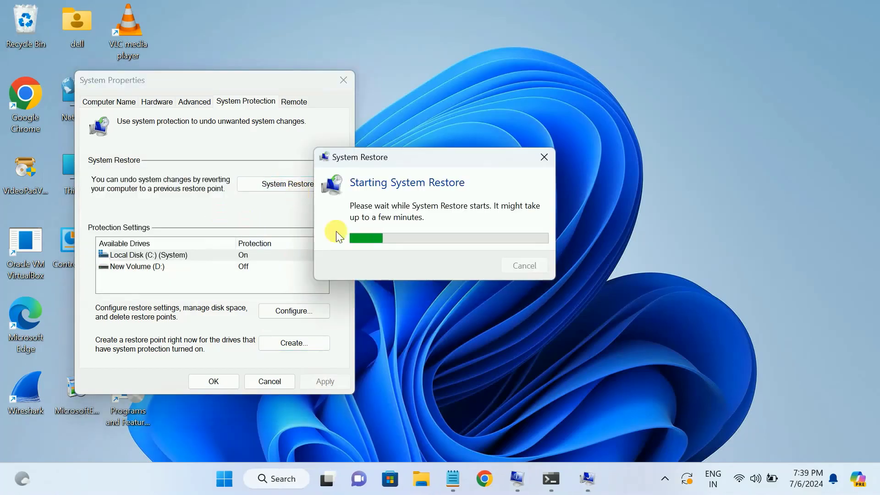
key(Return)
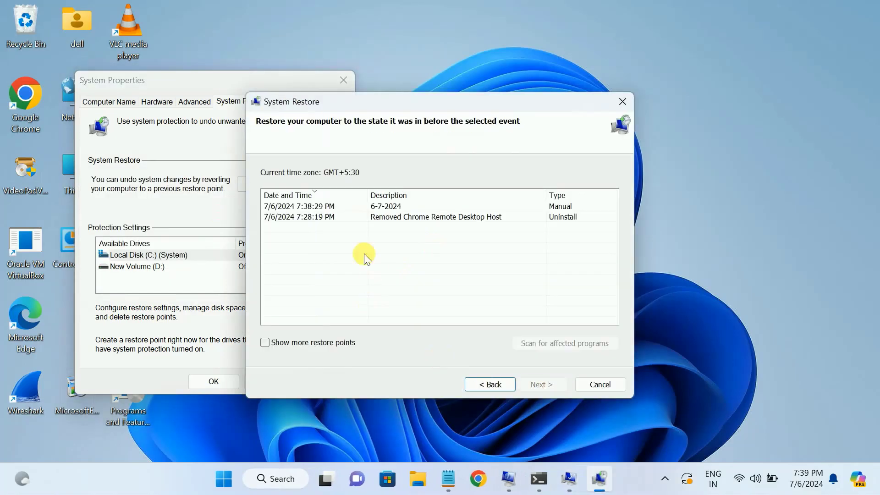
click(347, 206)
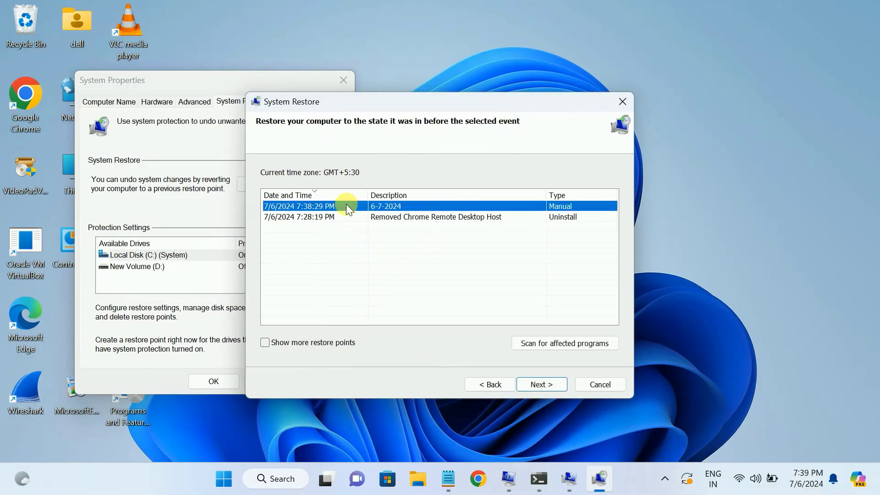
click(538, 384)
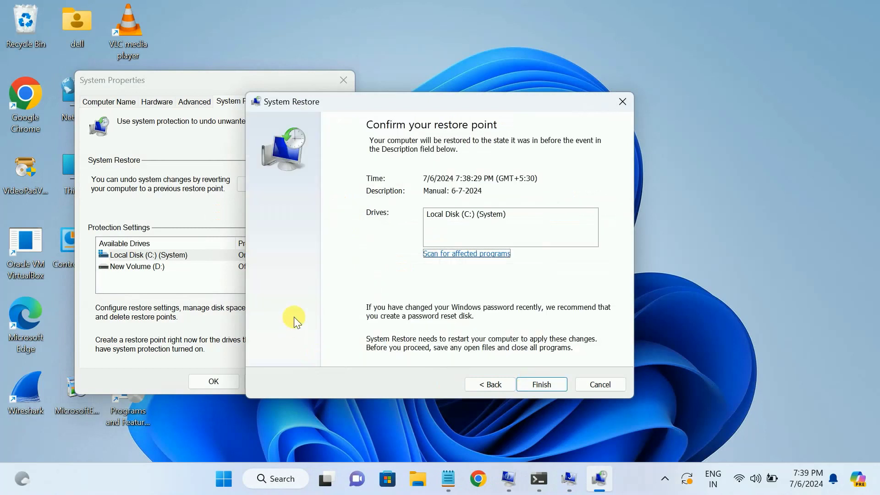
click(520, 386)
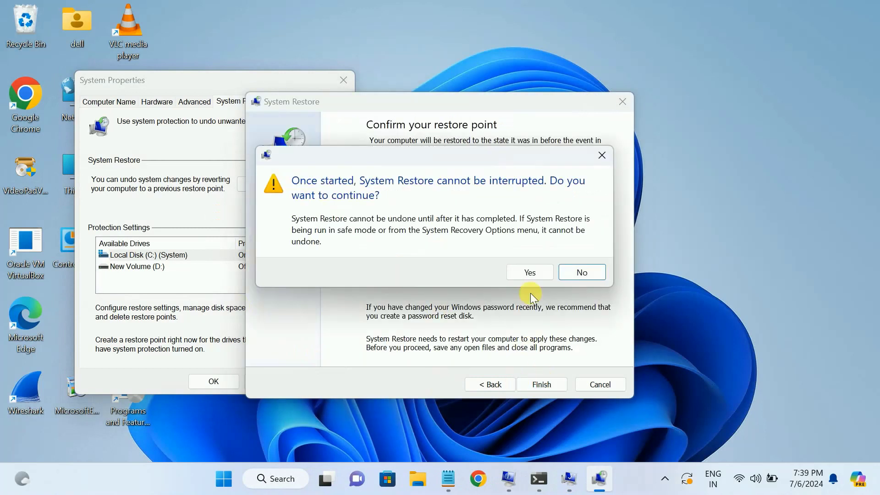
click(593, 274)
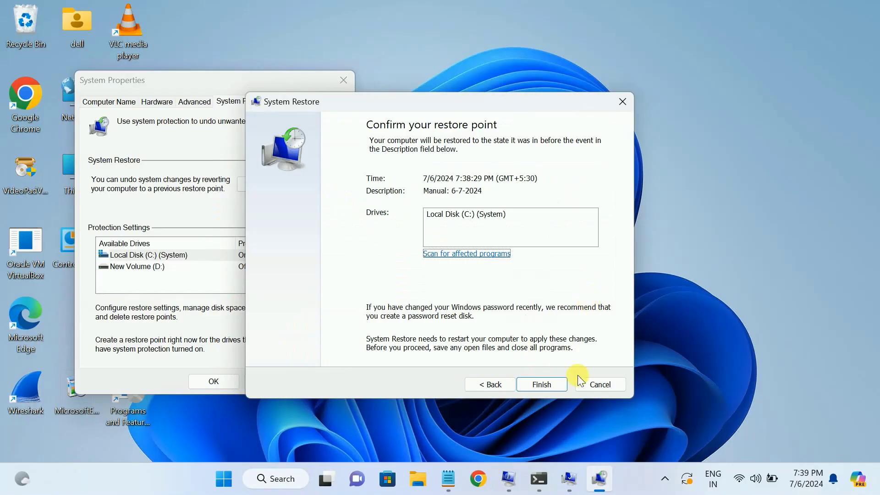
click(599, 385)
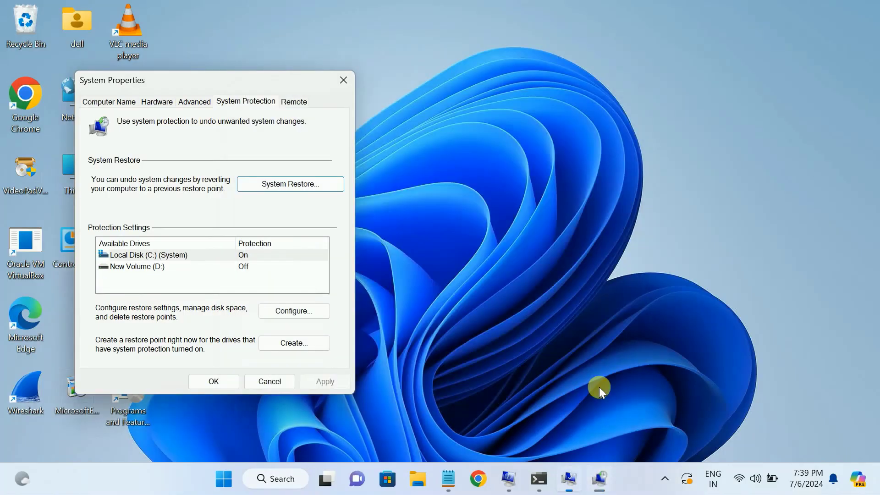
click(266, 384)
- Bring up the desktop's options
right_click(372, 252)
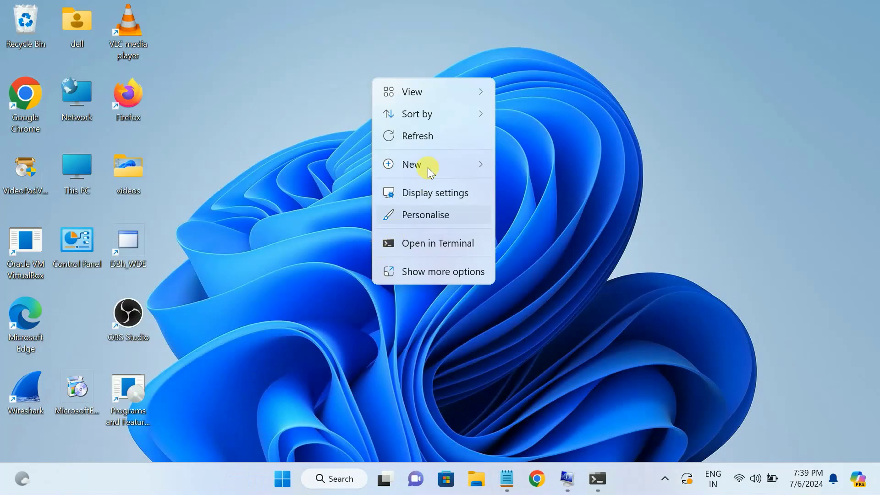